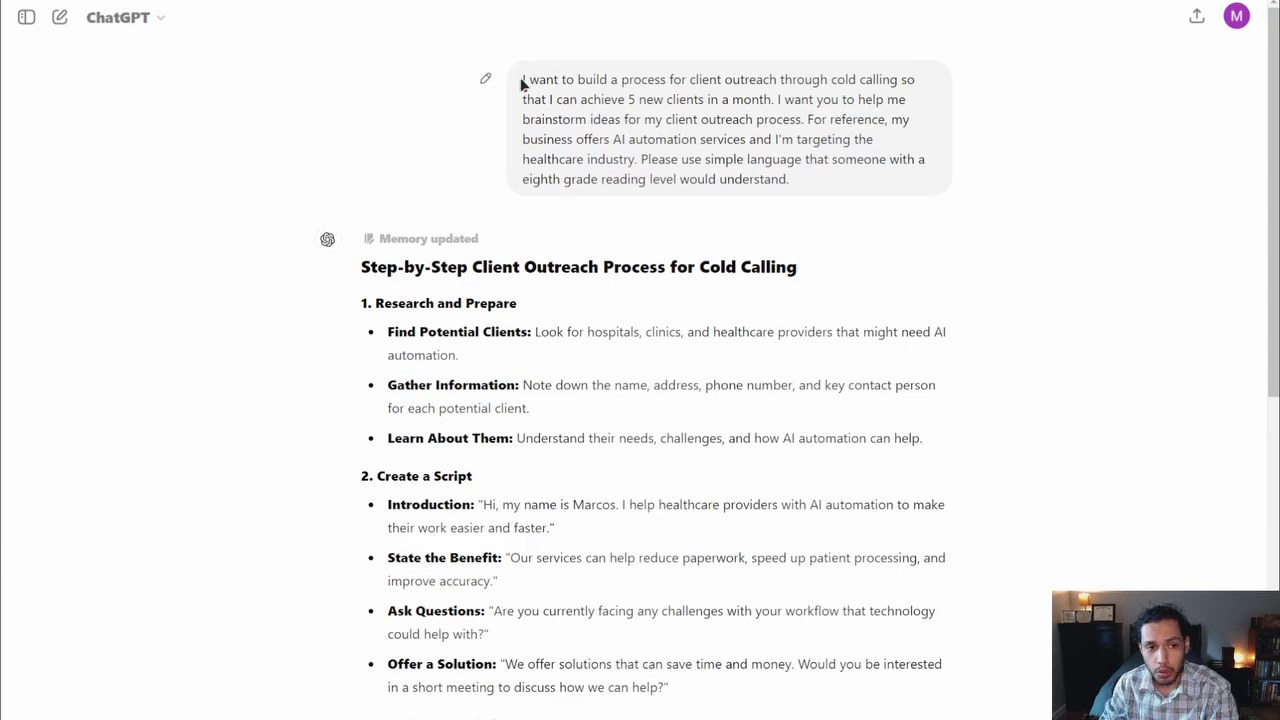
Examine the cold-calling outreach prompt sentence by sentence: goal, brainstorming request, business reference details and the eighth grade reading level instruction
drag(520, 77, 780, 80)
drag(898, 79, 866, 99)
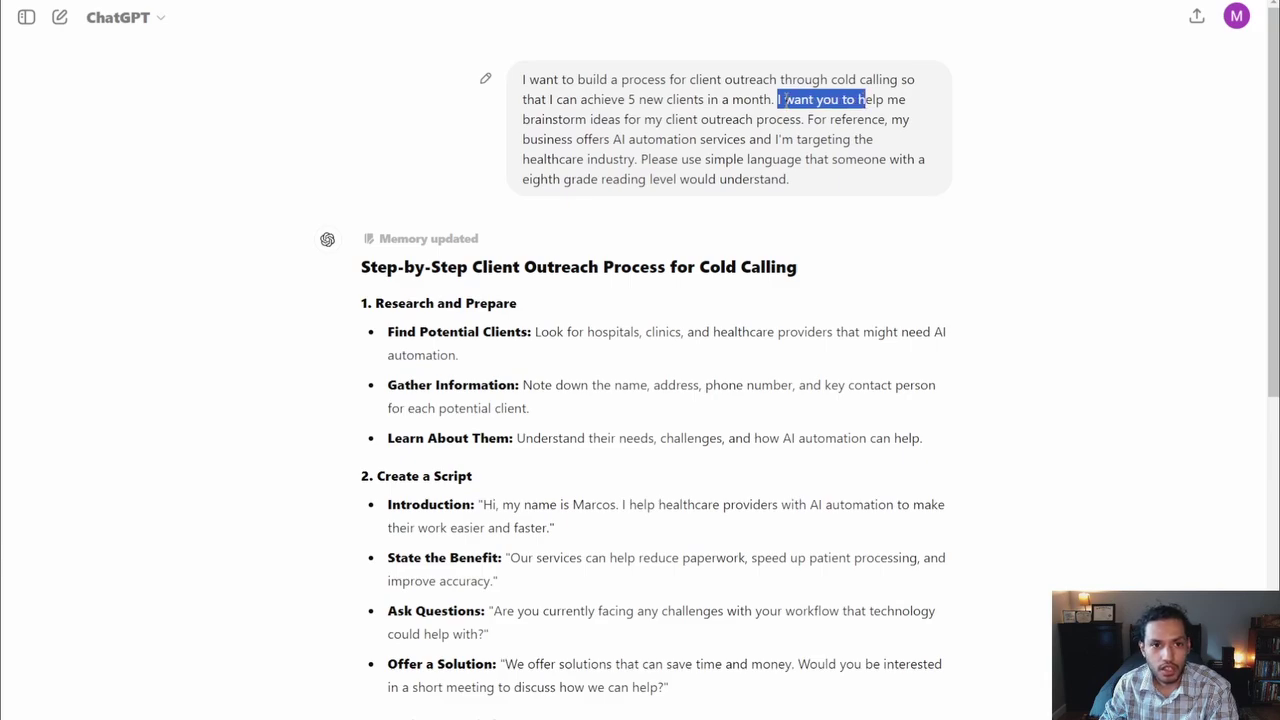
click(779, 100)
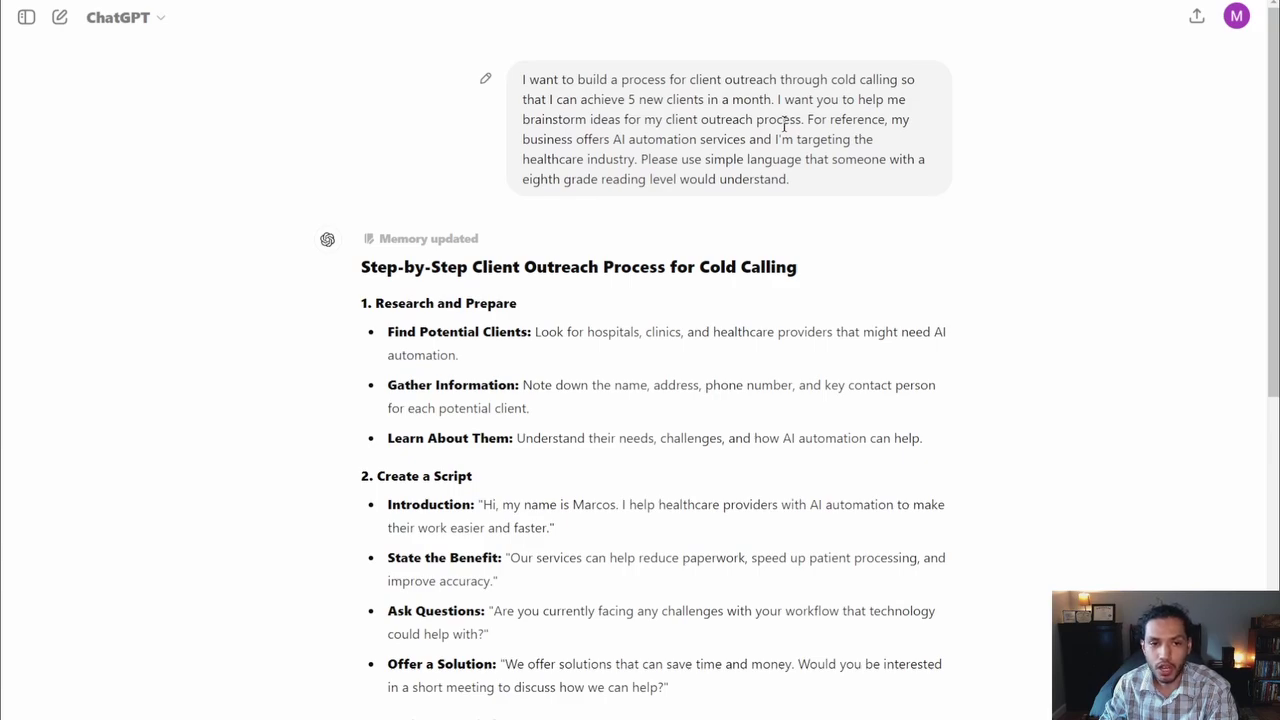
drag(808, 120, 766, 139)
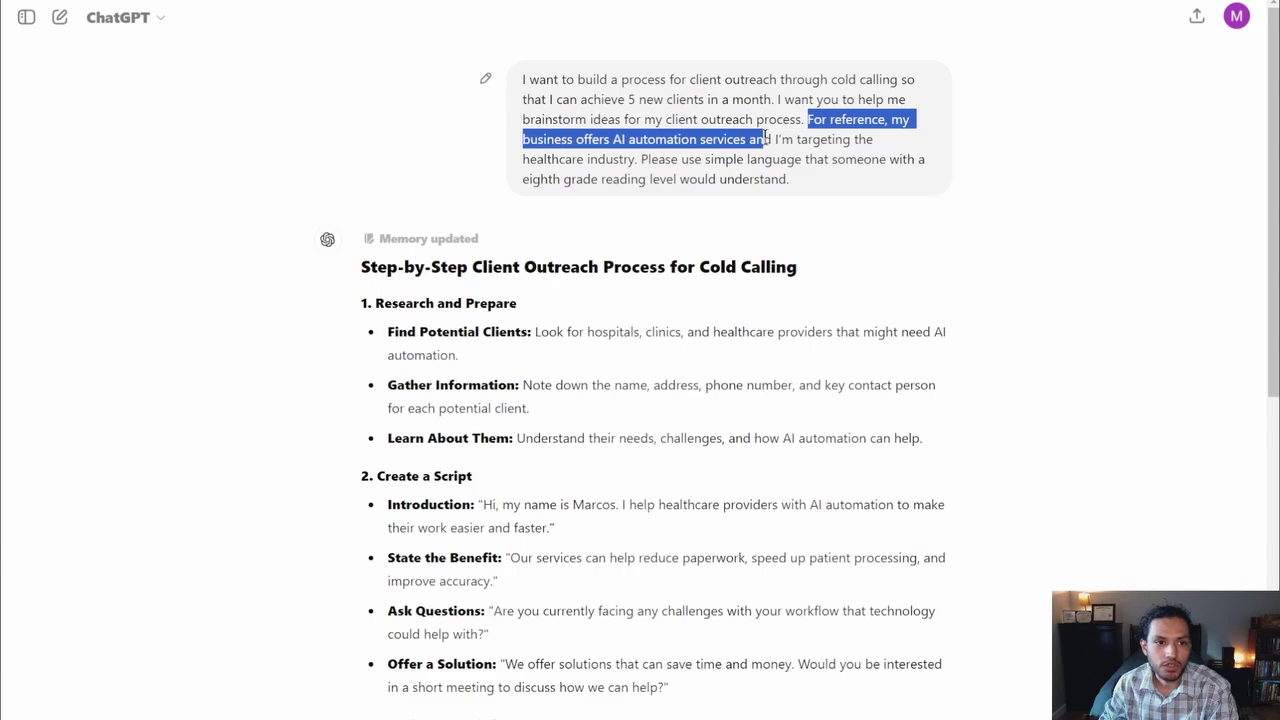
click(781, 138)
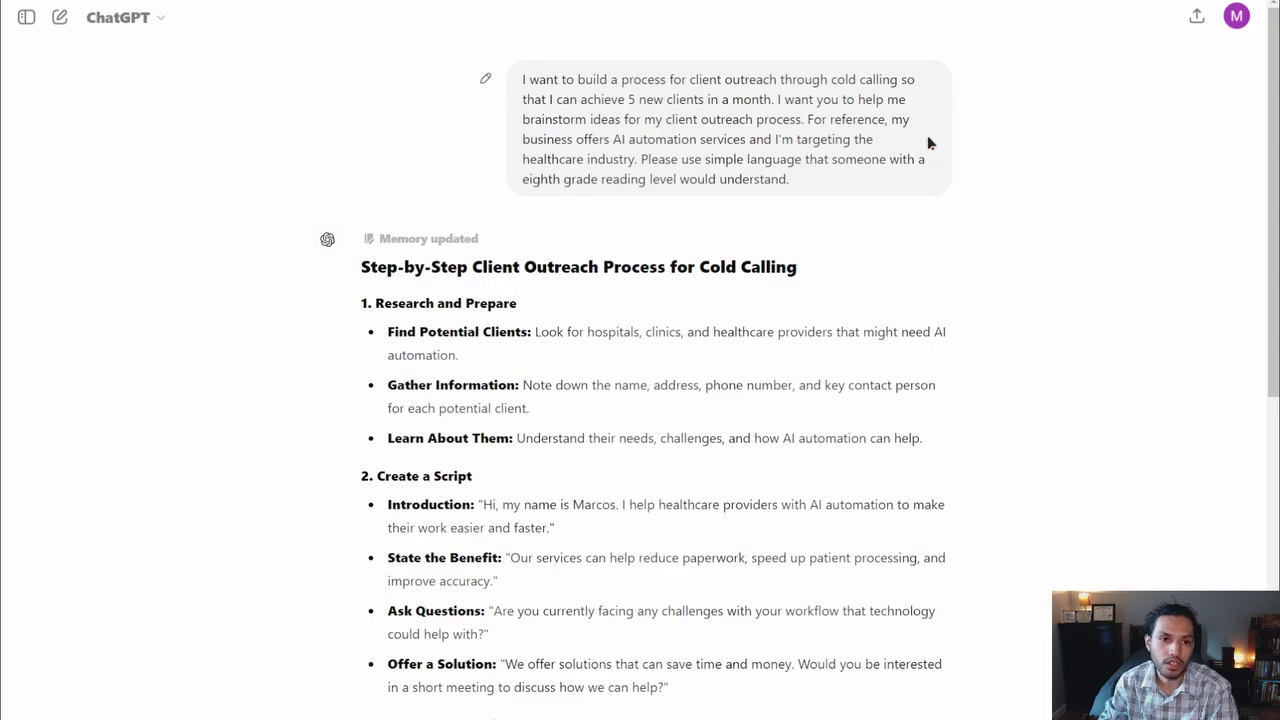
drag(638, 160, 815, 187)
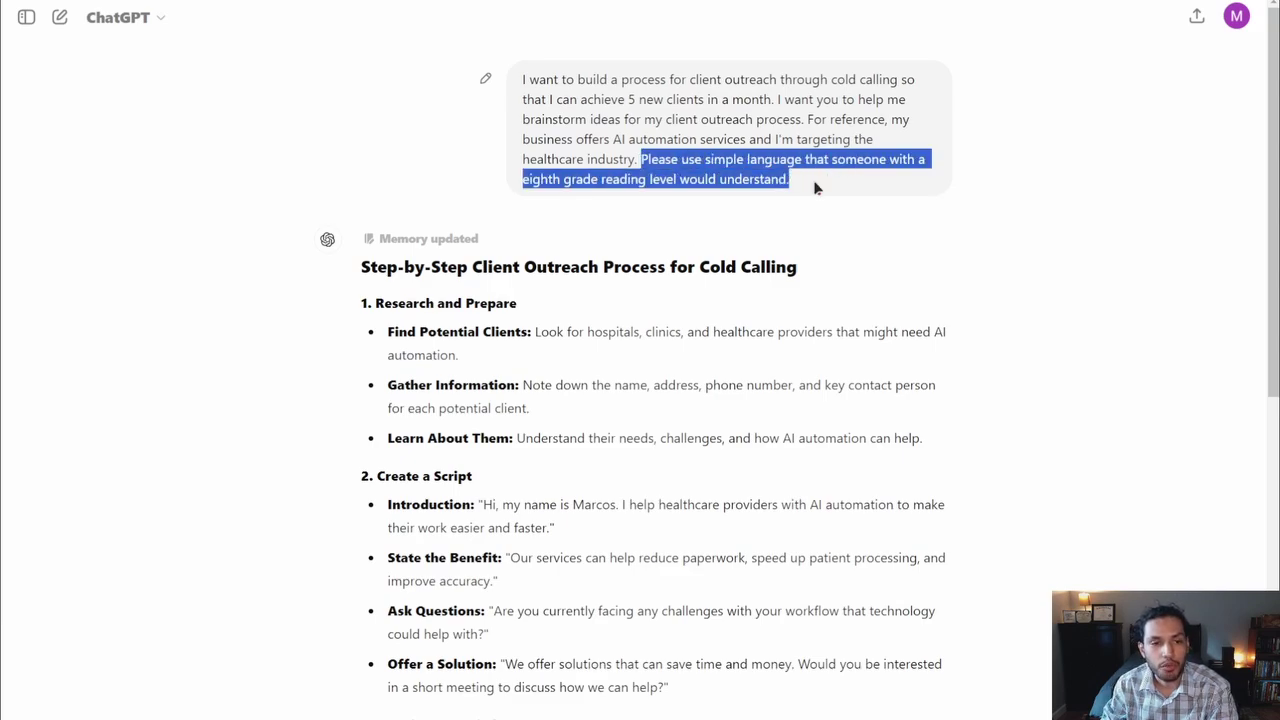
click(810, 189)
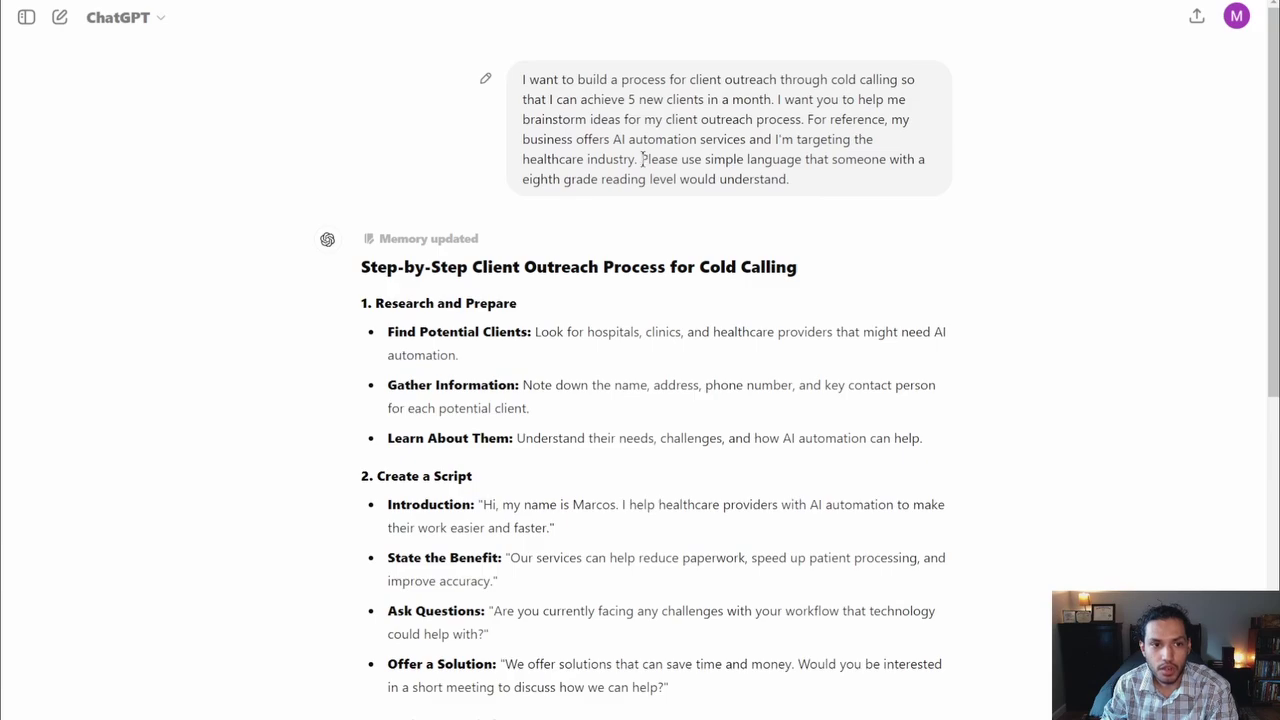
drag(642, 159, 772, 180)
click(812, 186)
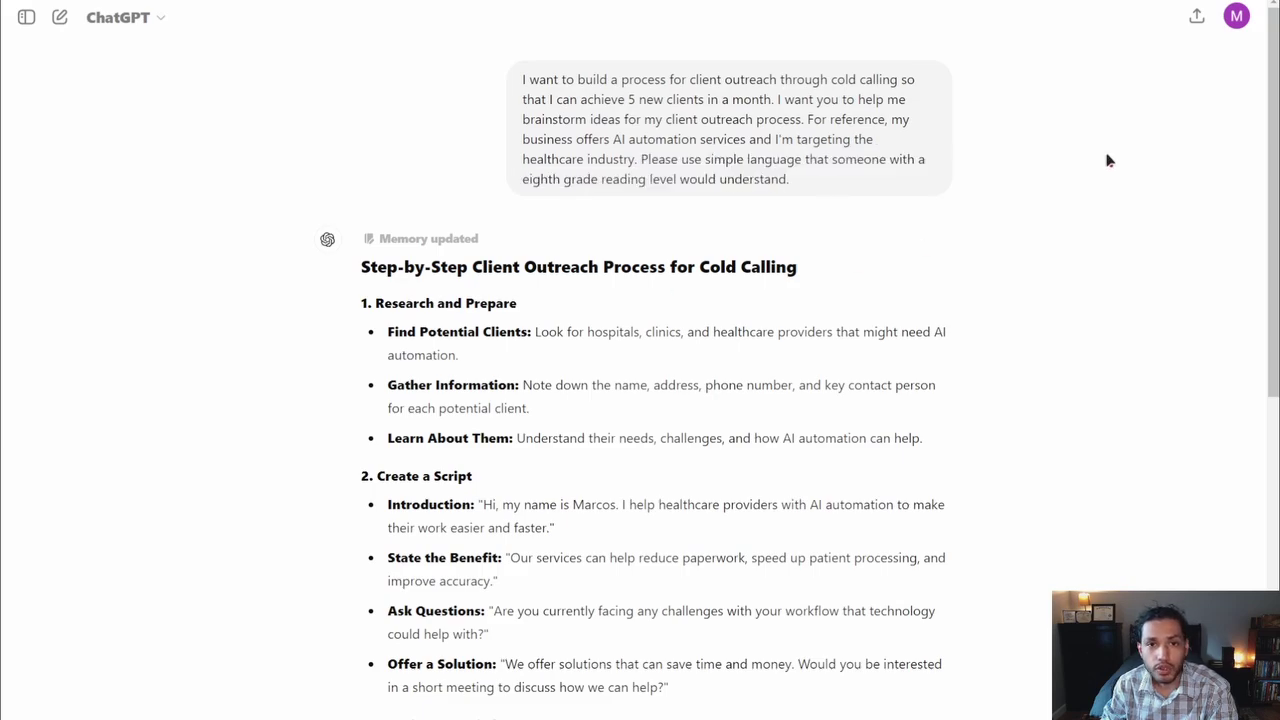
Read through the step-by-step client outreach response, including the call script section and the example call log
drag(1273, 94, 1273, 122)
drag(818, 230, 363, 228)
click(363, 228)
scroll(363, 155, down, 1)
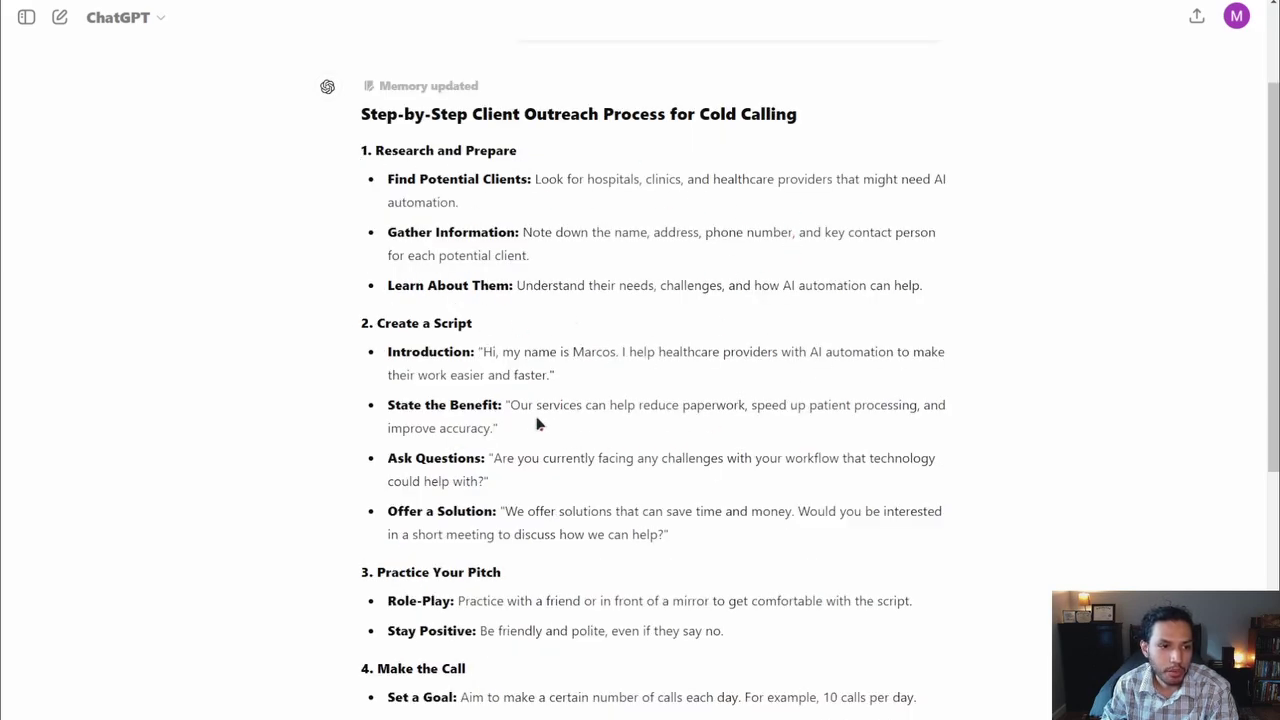
scroll(537, 423, down, 1)
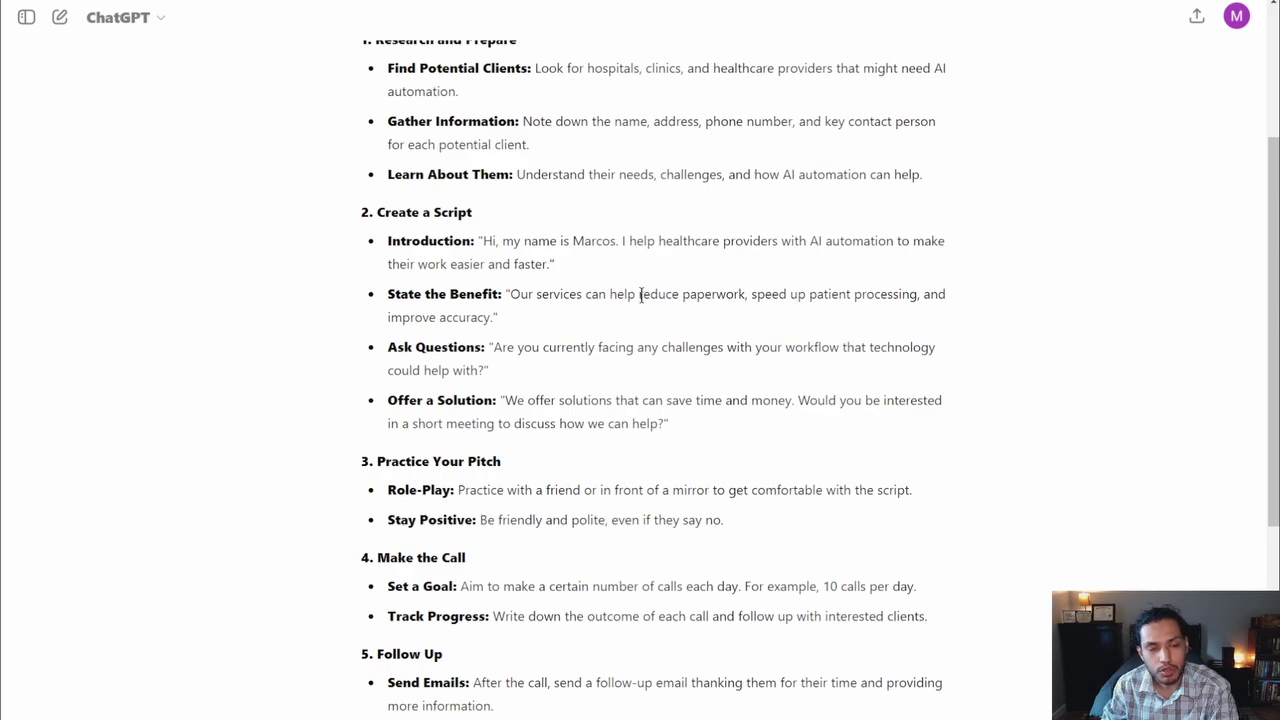
drag(555, 265, 483, 243)
drag(531, 322, 500, 294)
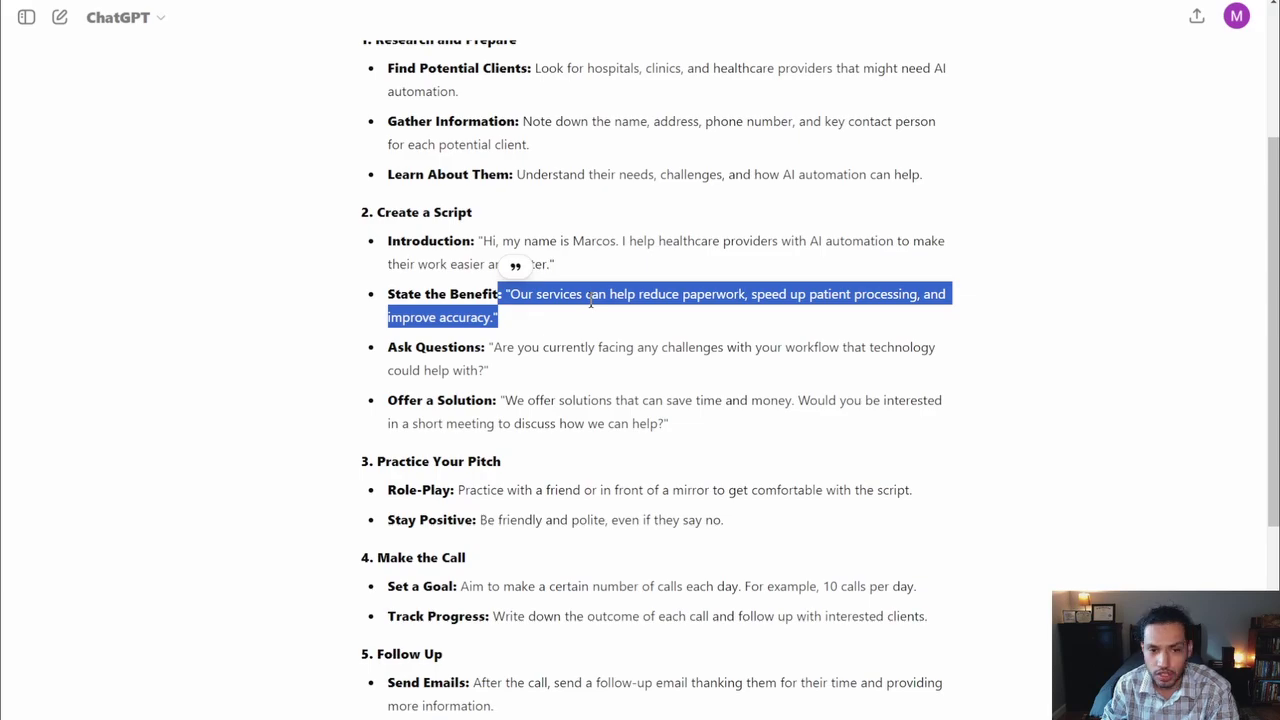
click(643, 329)
scroll(643, 329, down, 5)
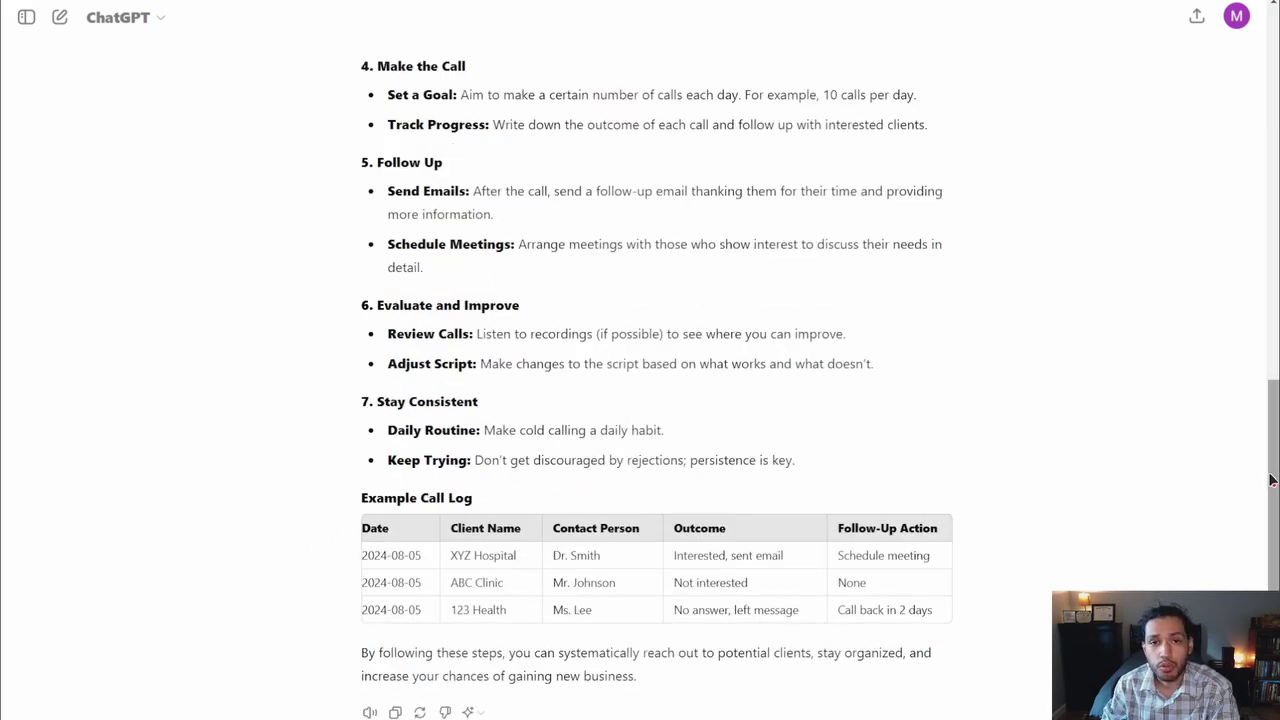
drag(1272, 481, 1249, 156)
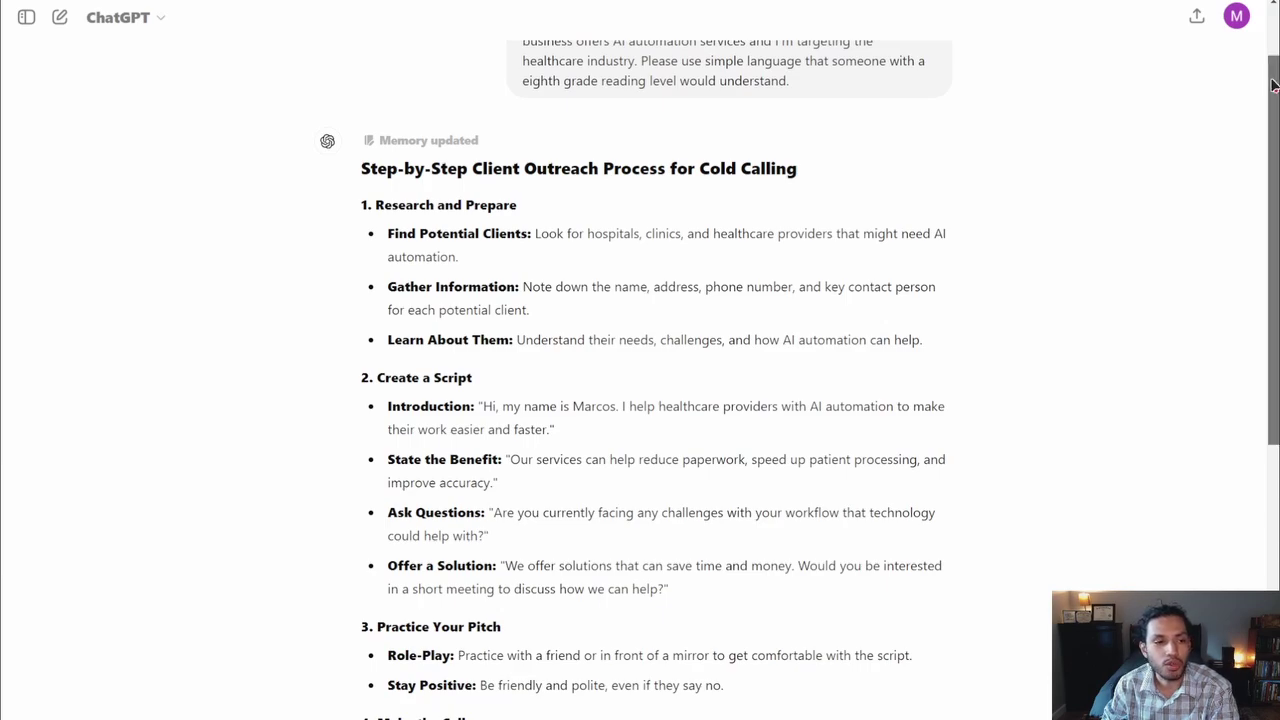
drag(1274, 85, 1274, 92)
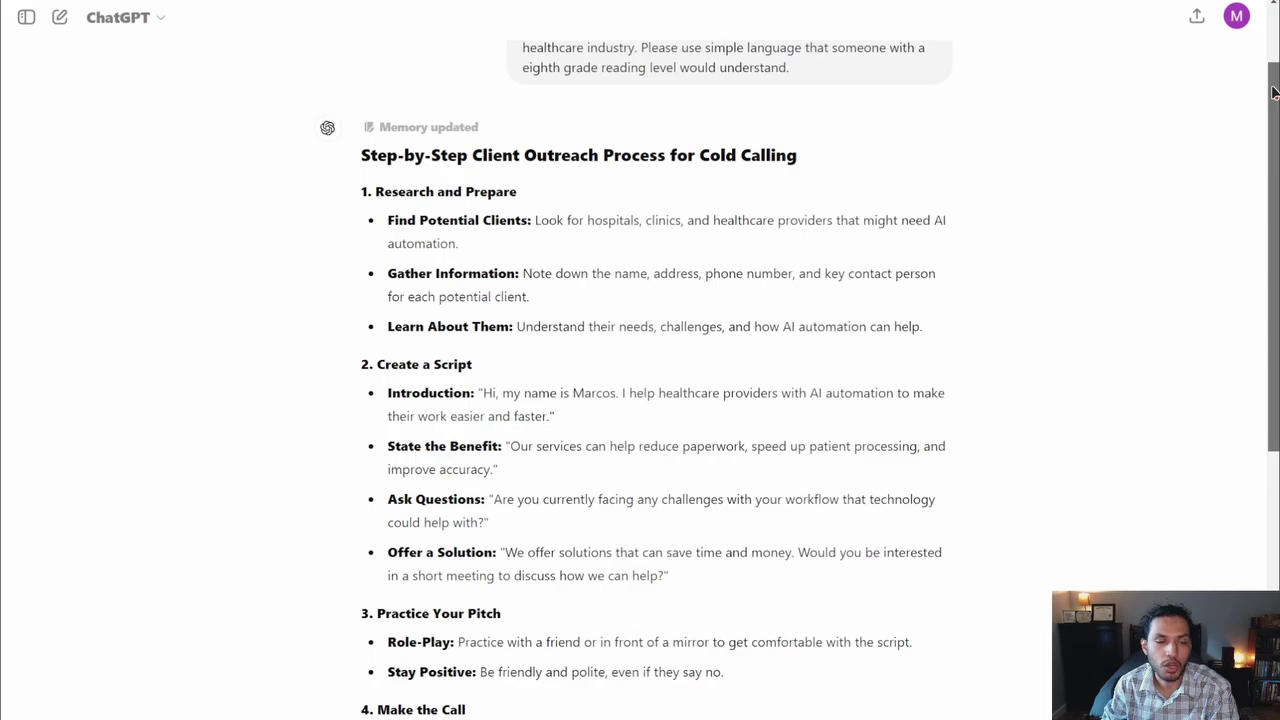
drag(1274, 92, 1274, 119)
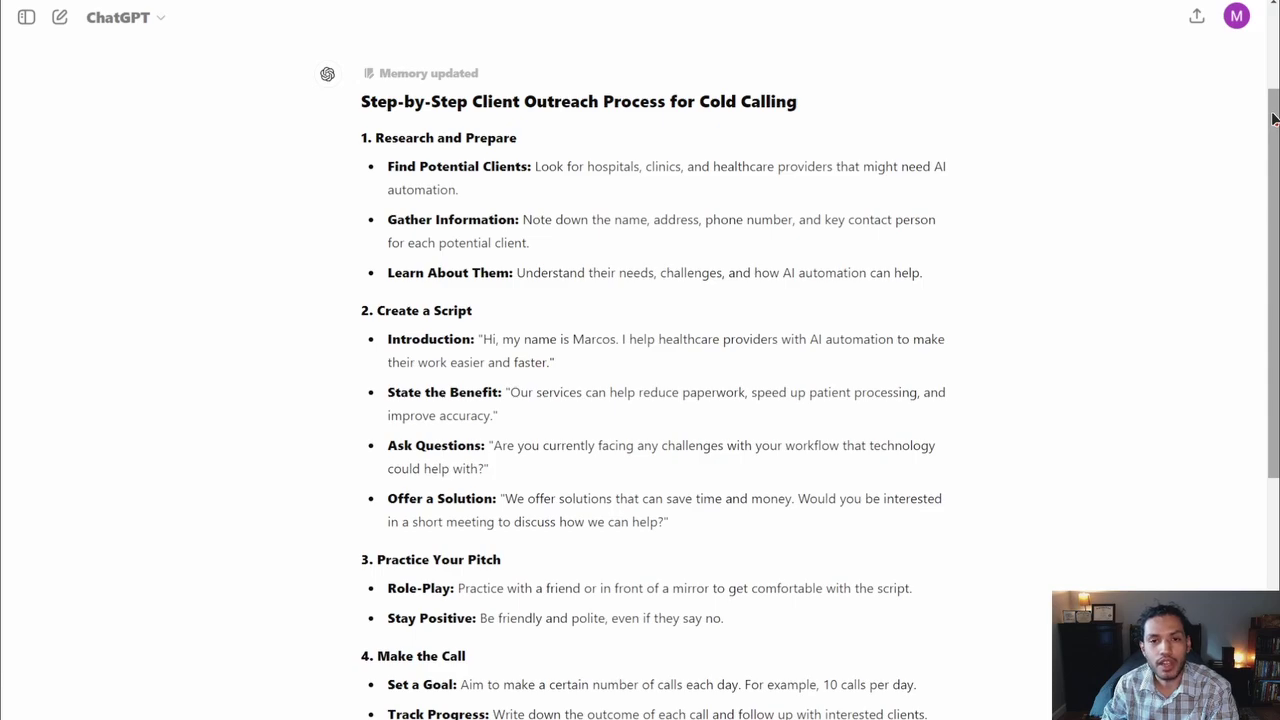
drag(1273, 119, 1274, 144)
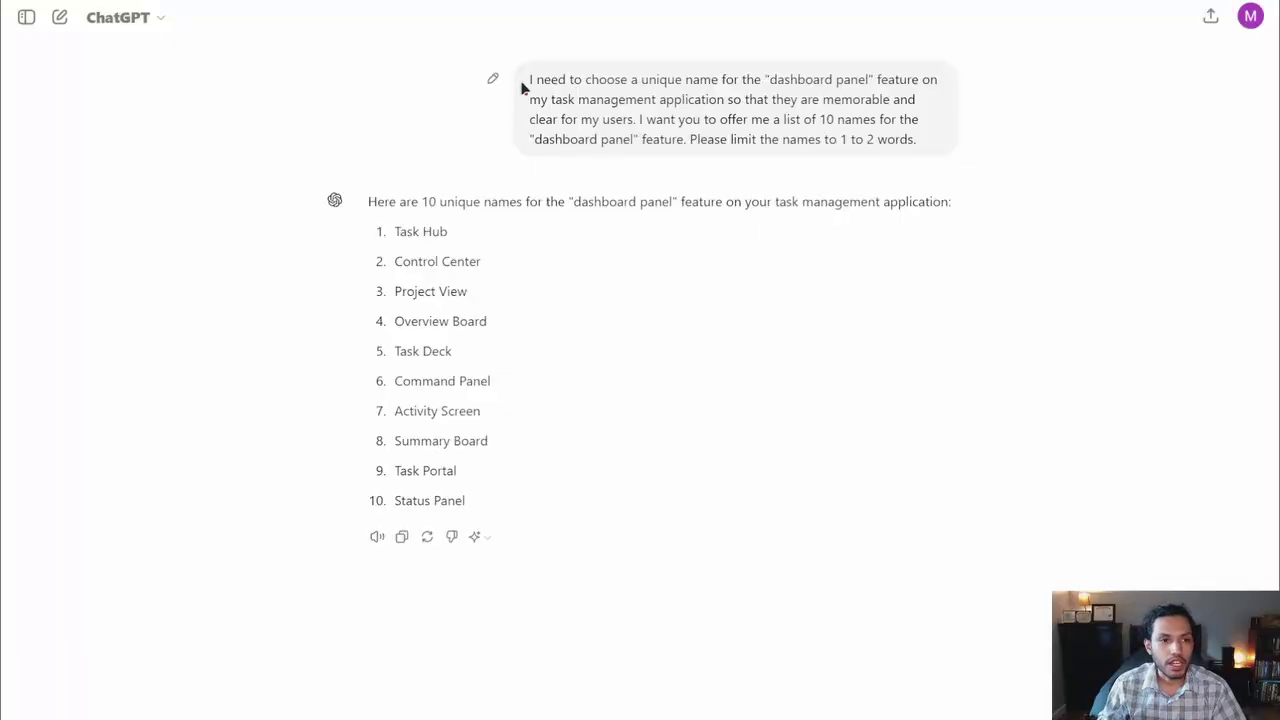
Examine the "dashboard panel" naming prompt and the suggested names, highlighting Task Deck and Task Portal
drag(522, 83, 621, 79)
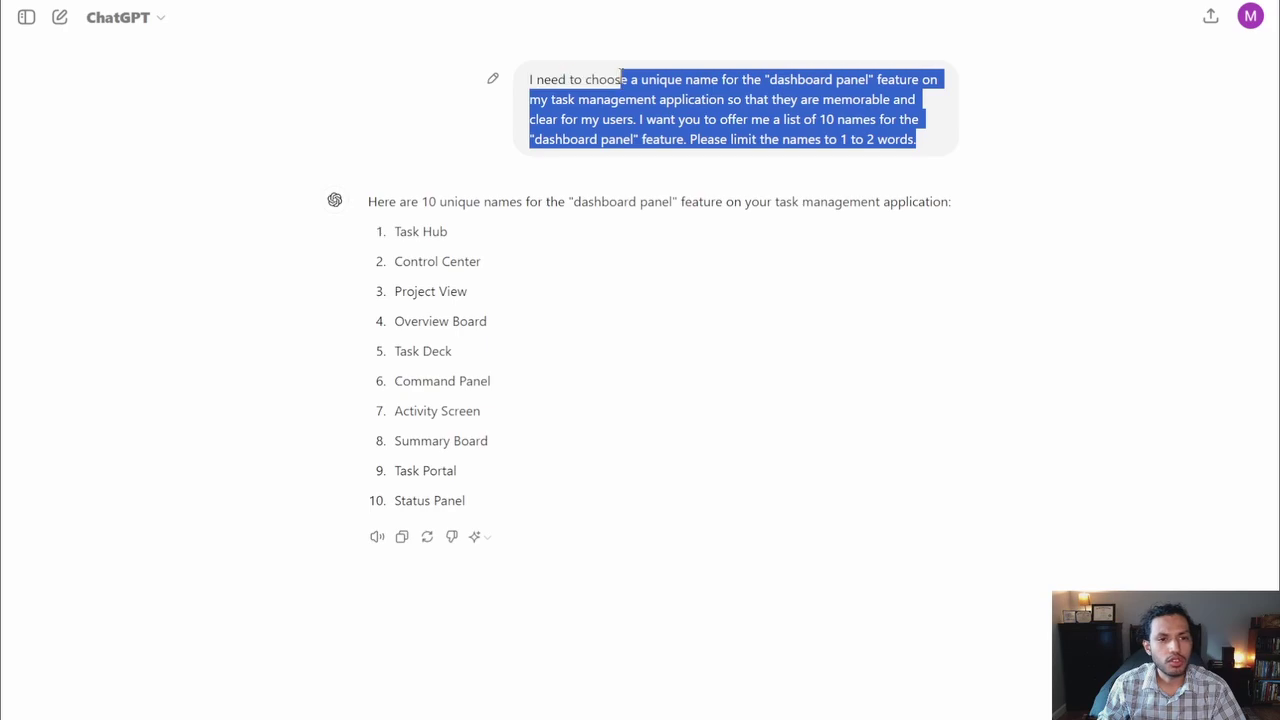
click(712, 76)
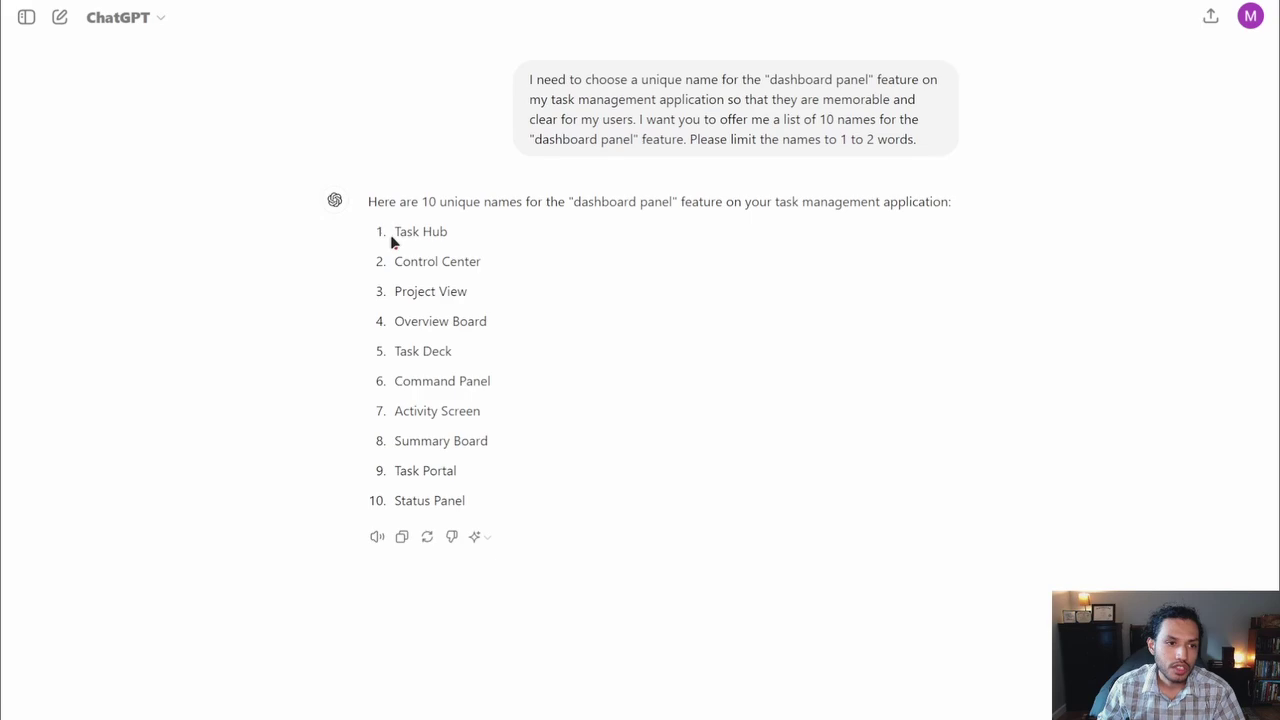
mouse_move(392, 243)
mouse_down()
mouse_move(466, 246)
mouse_move(394, 262)
mouse_up()
click(468, 248)
click(477, 298)
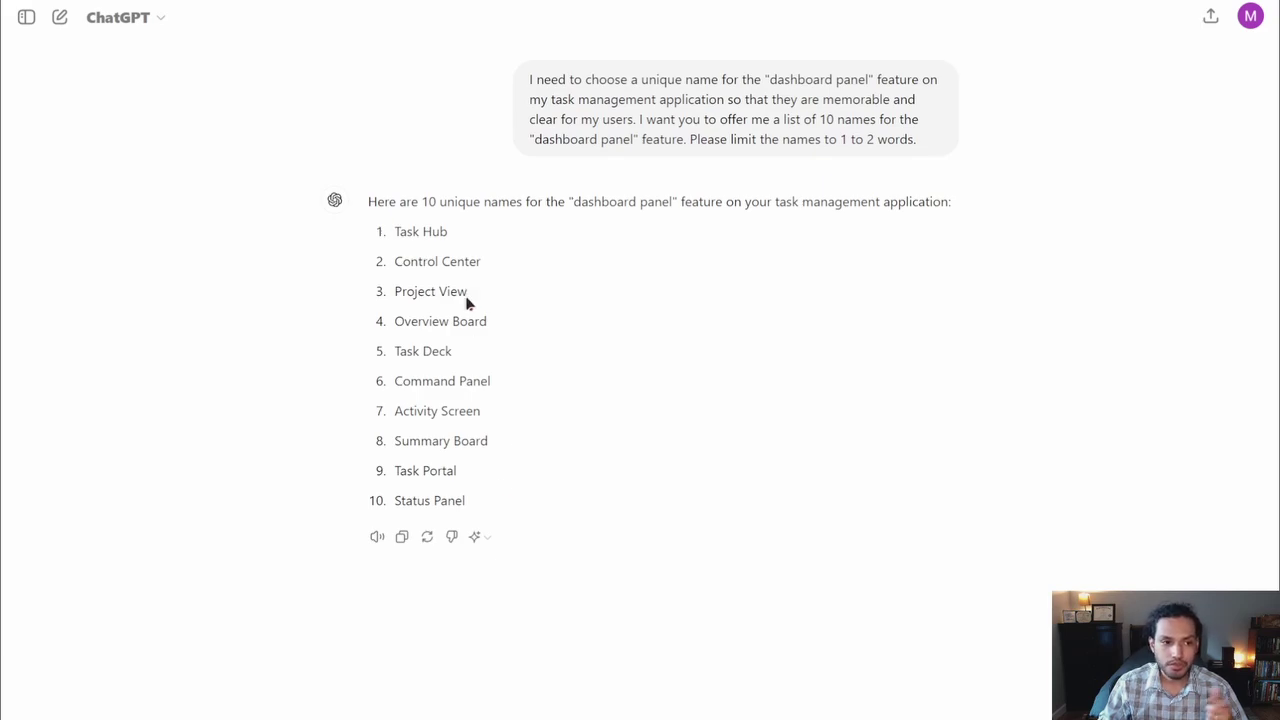
drag(452, 351, 397, 351)
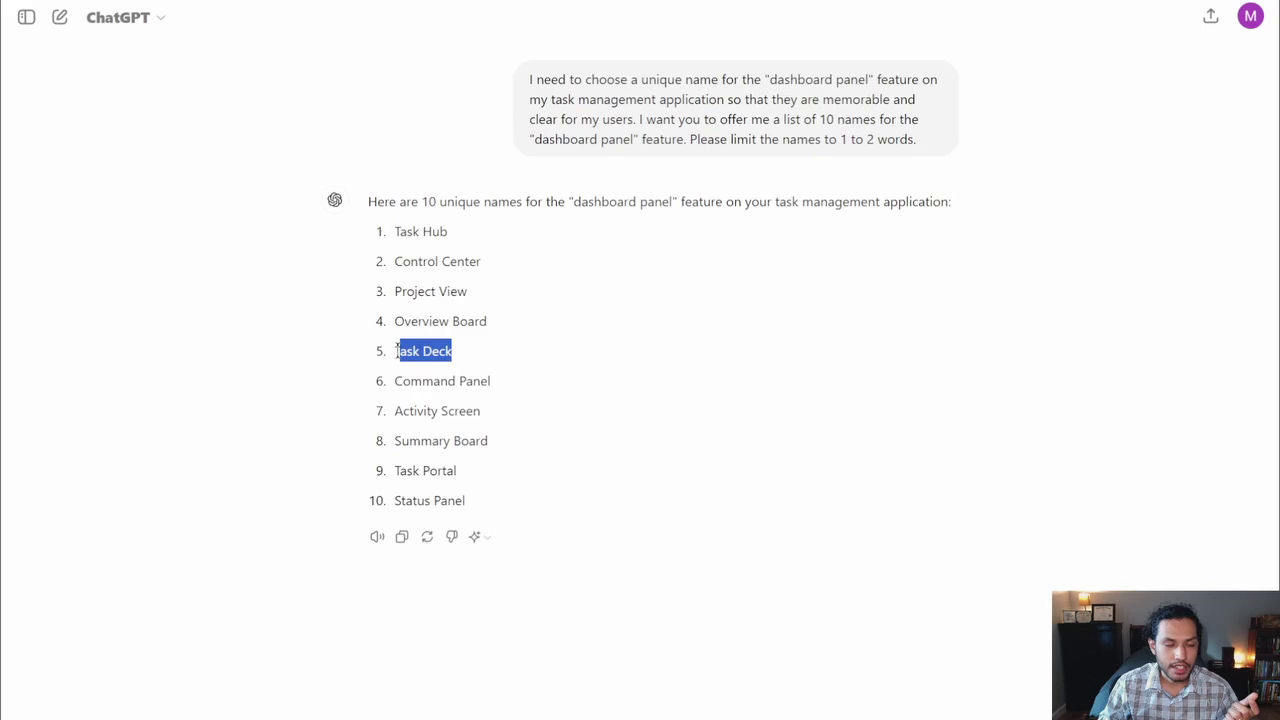
click(496, 374)
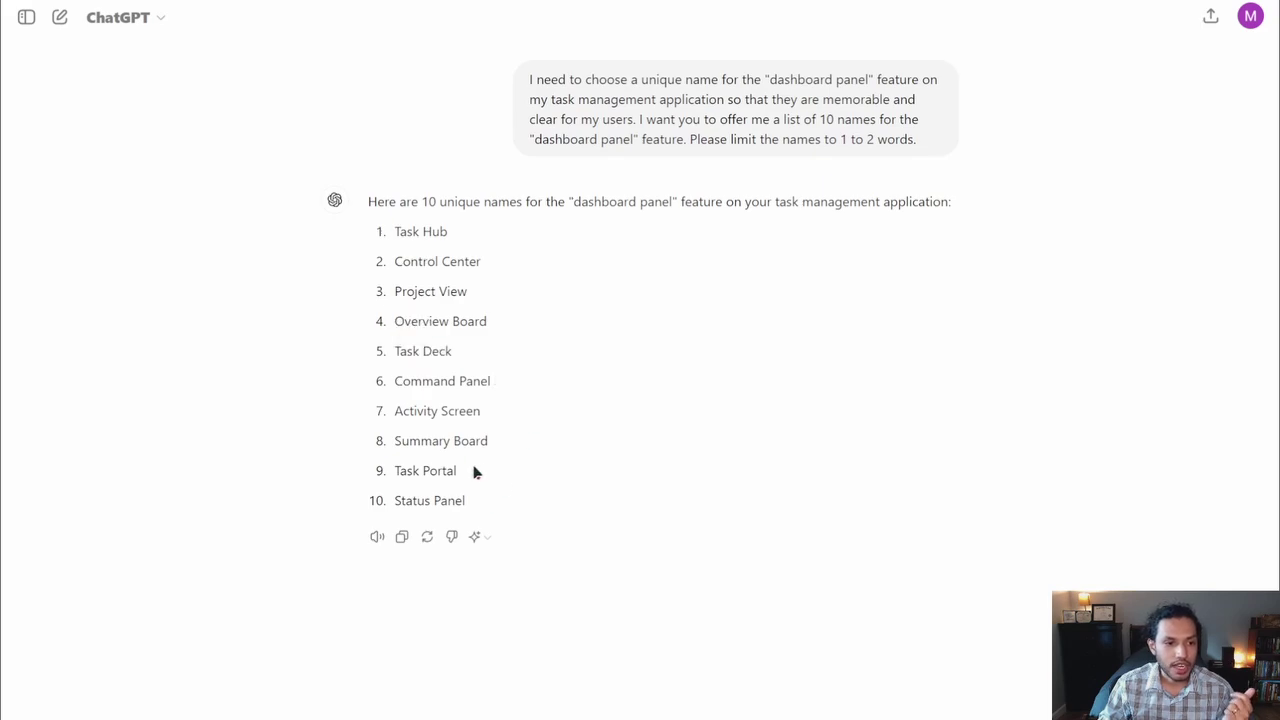
drag(474, 471, 394, 470)
click(463, 488)
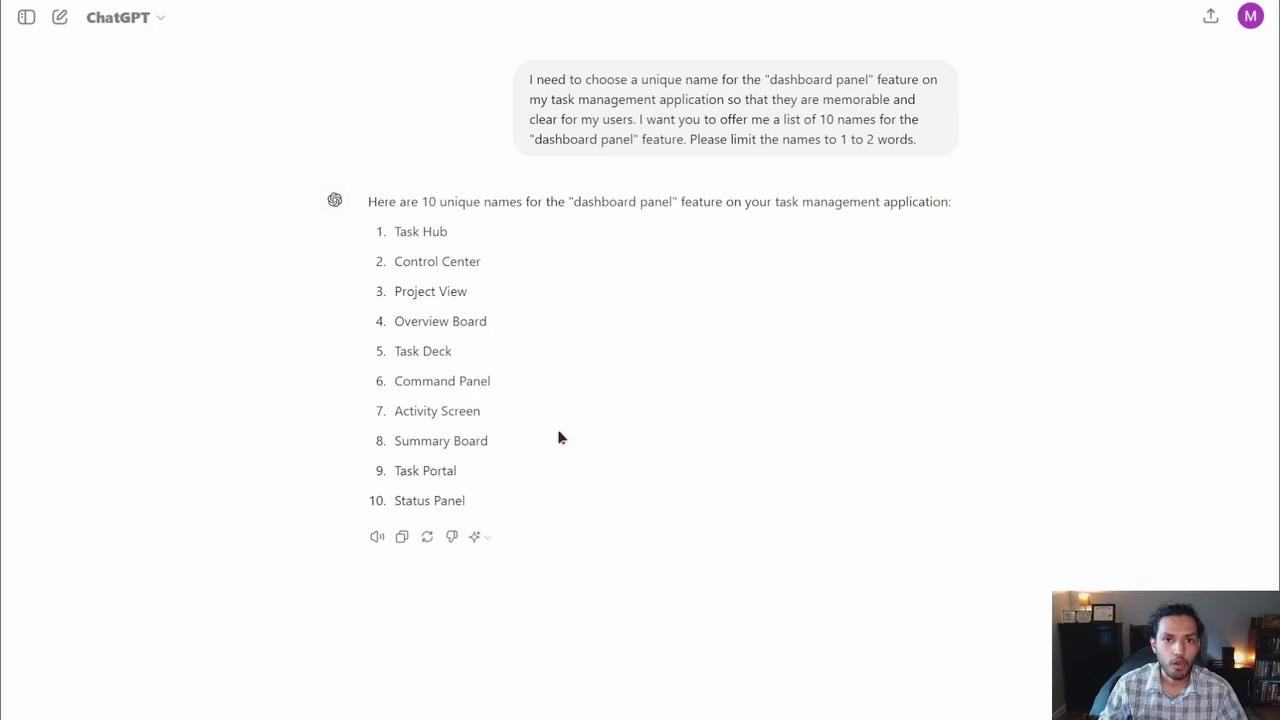
Regenerate the list of dashboard panel names and compare the new version with the first one
click(427, 537)
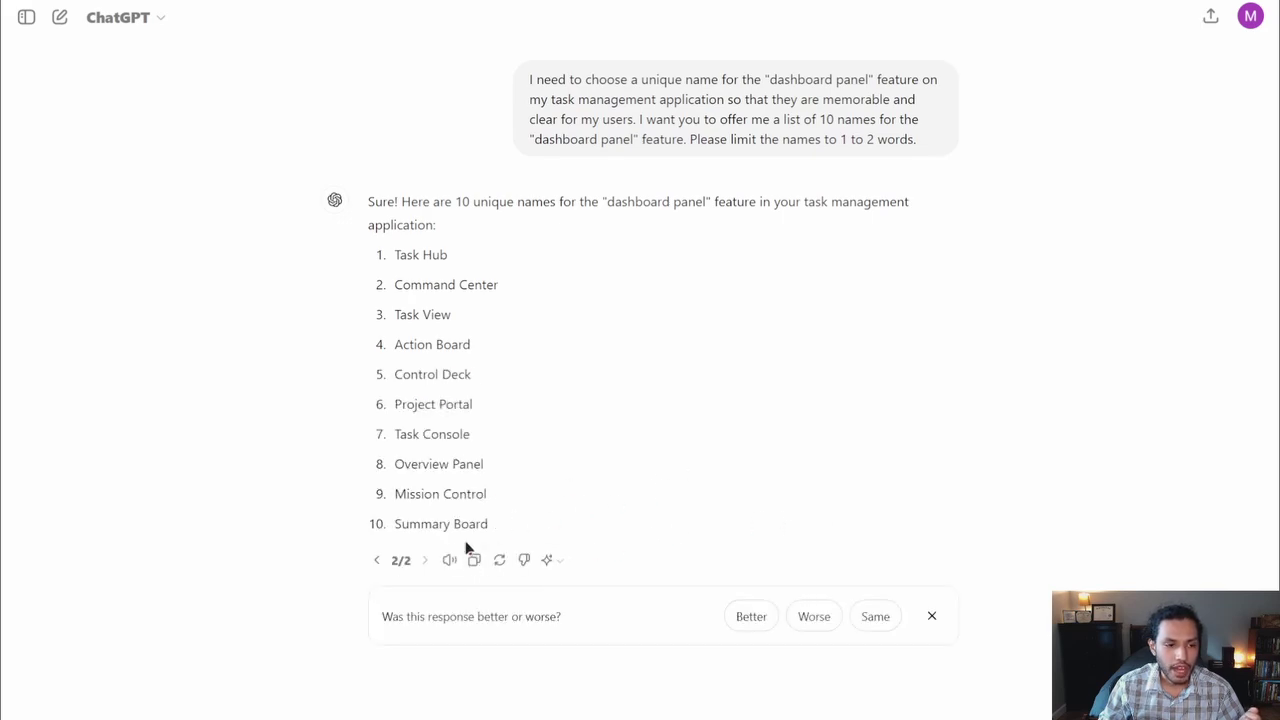
click(376, 566)
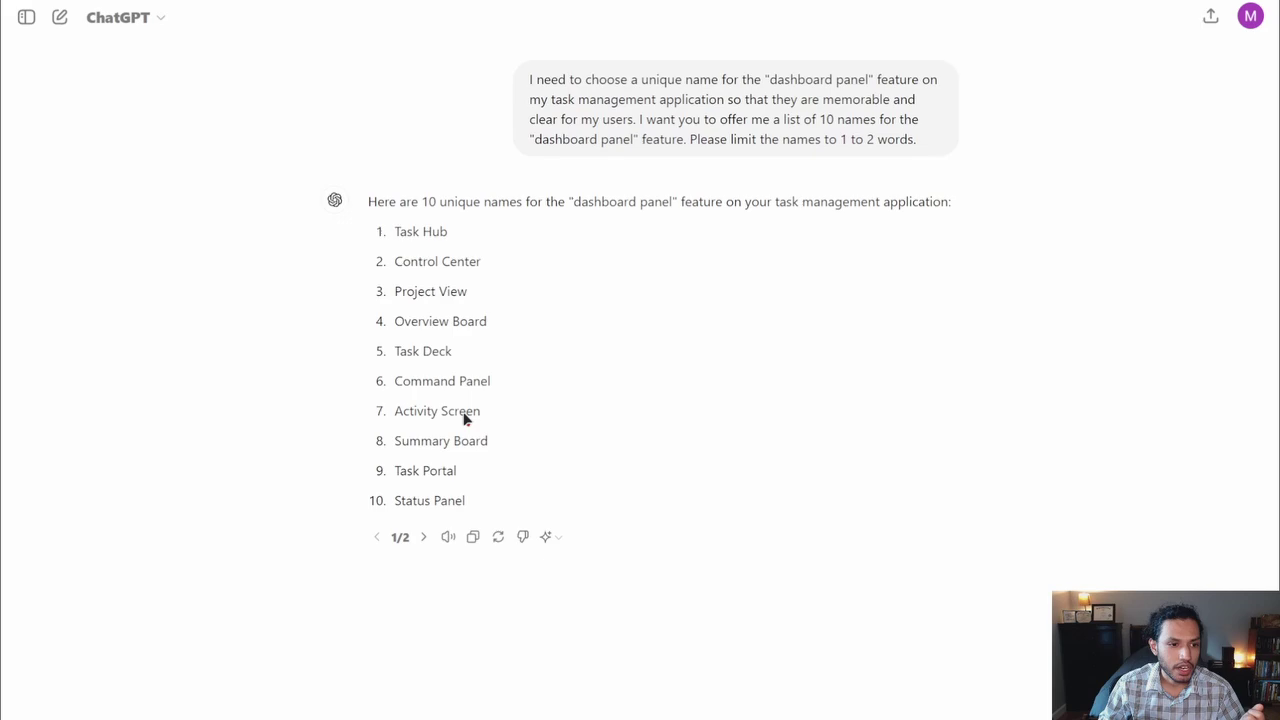
click(424, 539)
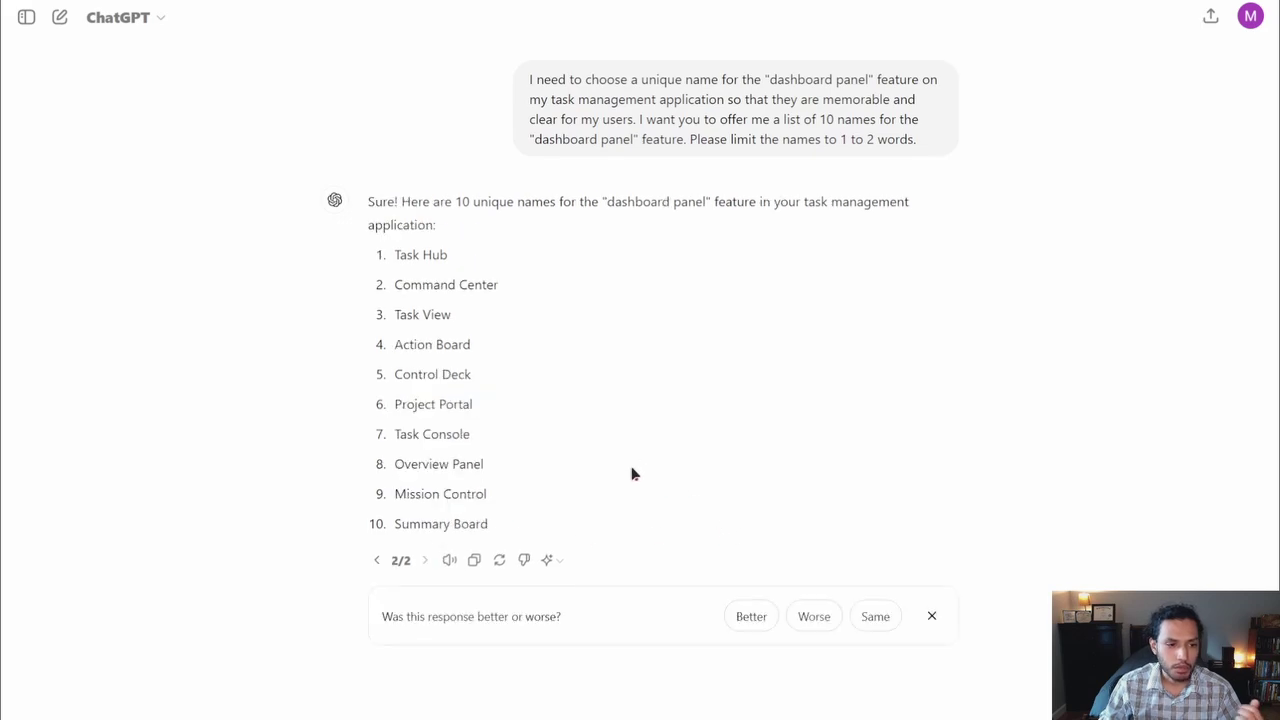
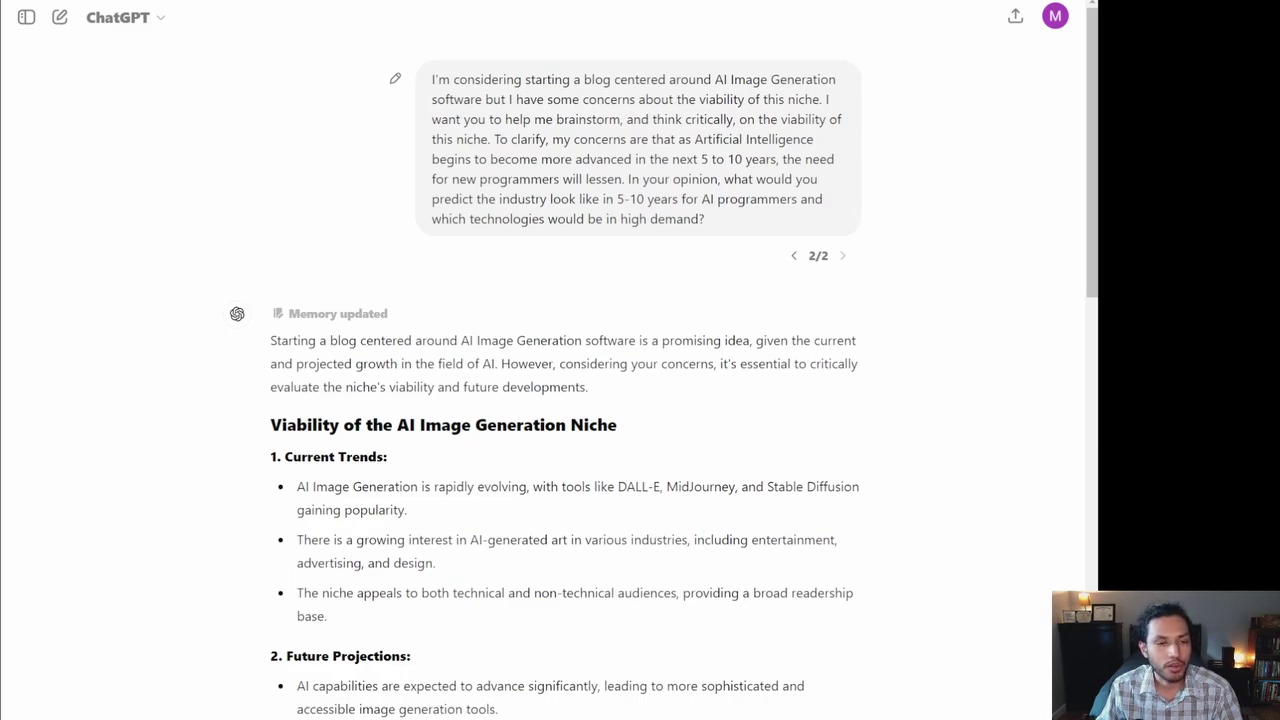
Examine the AI Image Generation blog prompt's critical thinking and clarification wording, and read the response's niche viability and industry predictions
drag(626, 119, 743, 119)
click(757, 121)
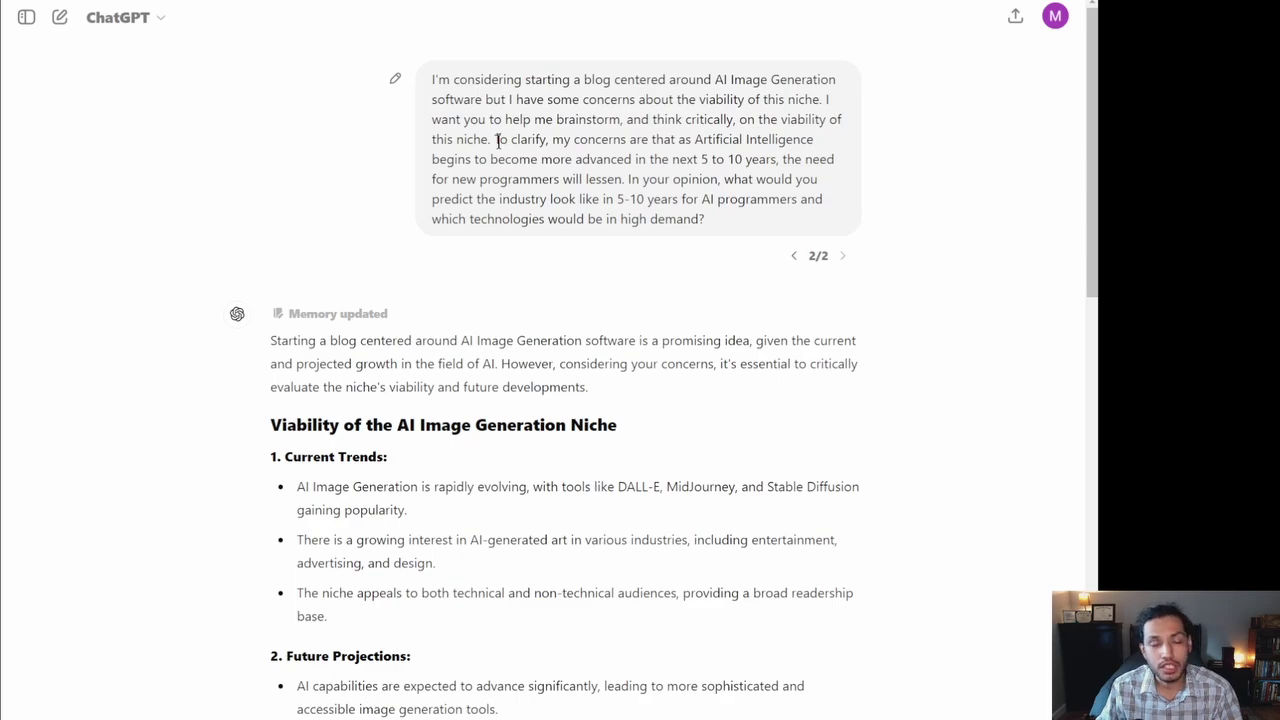
drag(497, 140, 548, 140)
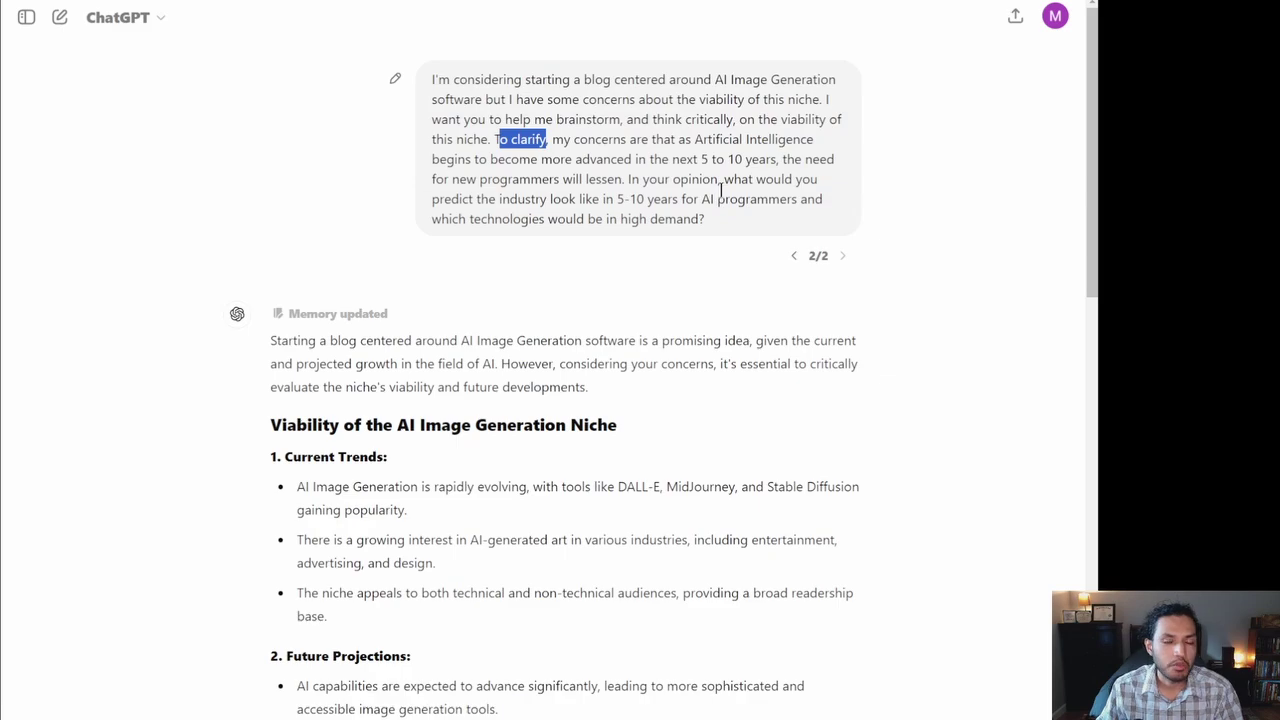
drag(710, 219, 436, 79)
click(429, 83)
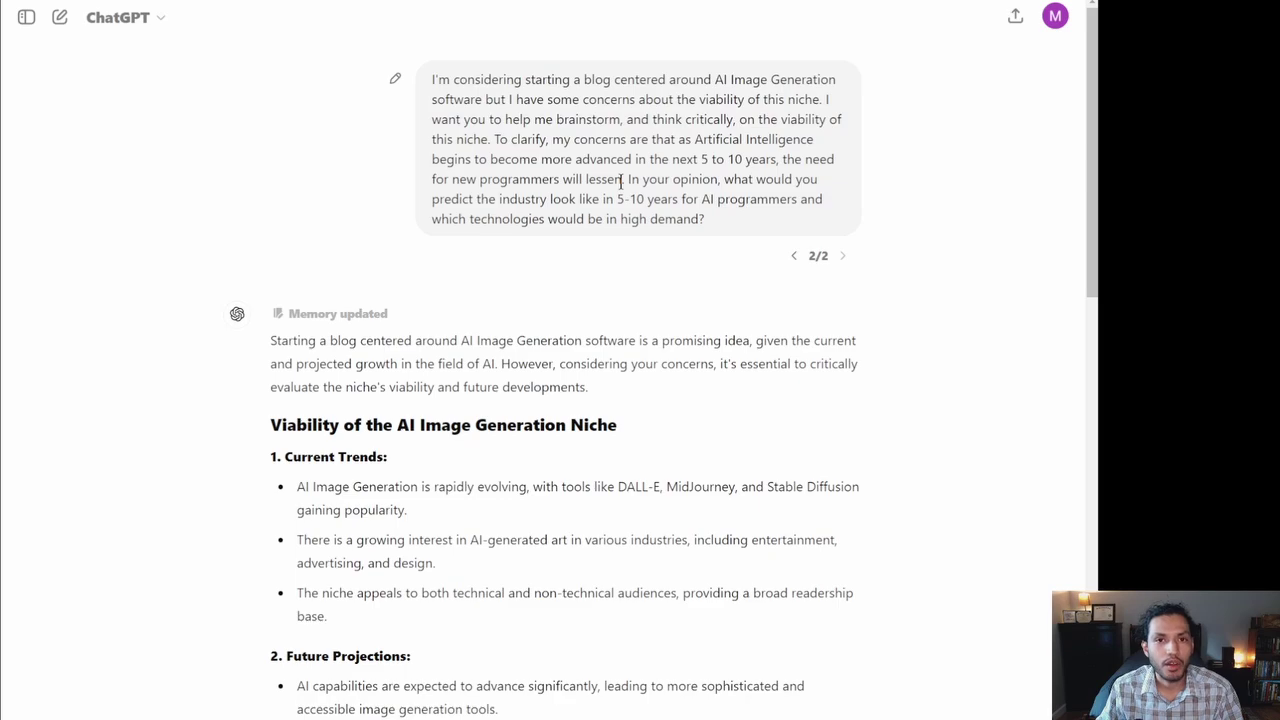
scroll(760, 231, down, 1)
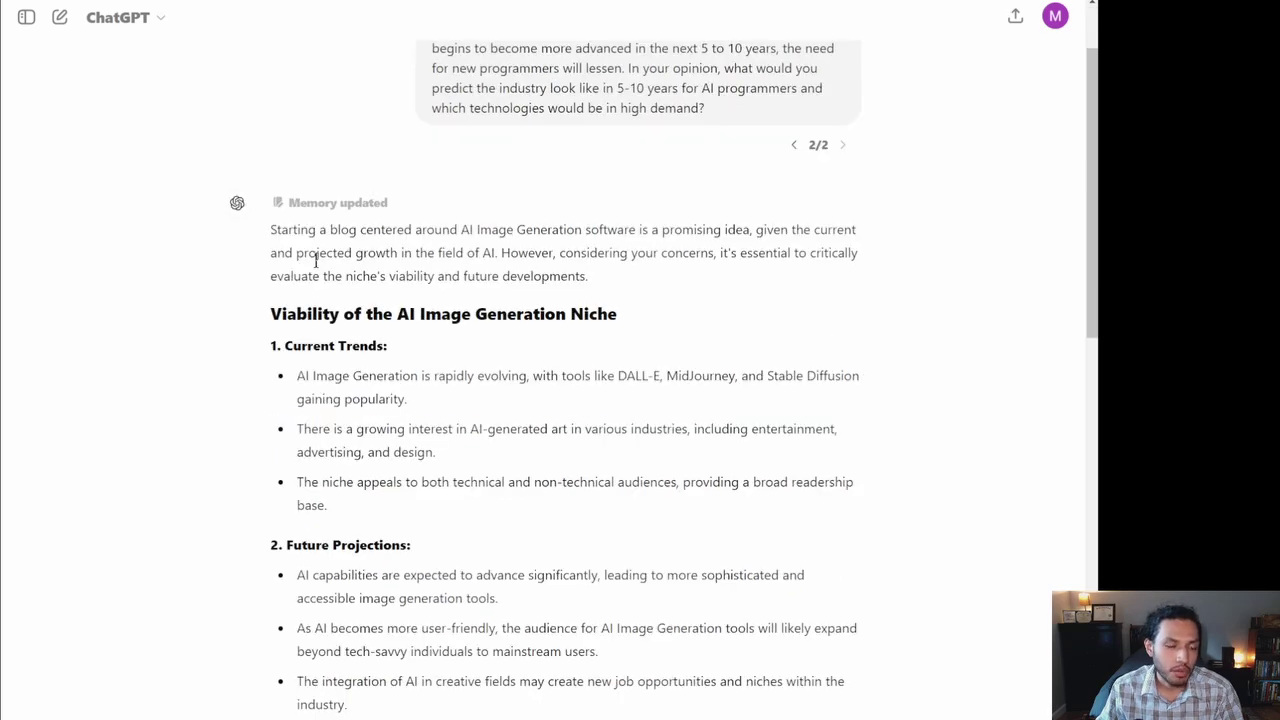
scroll(280, 268, down, 1)
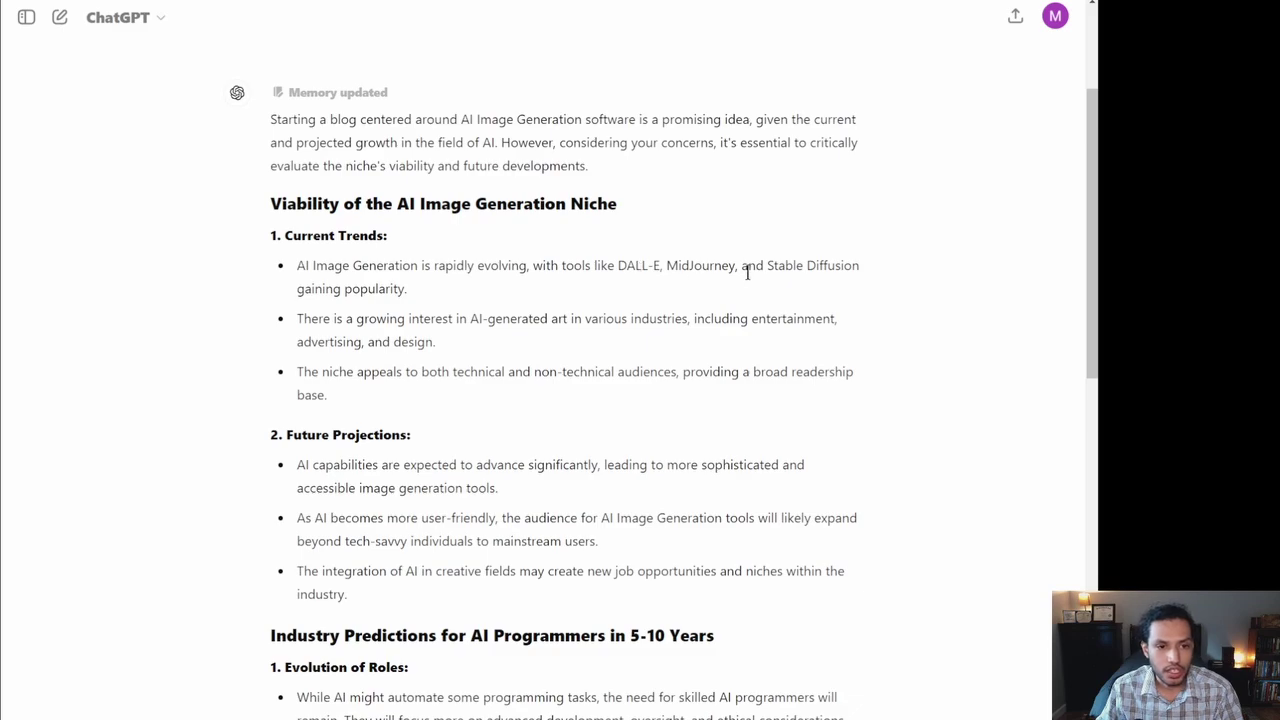
scroll(383, 288, down, 2)
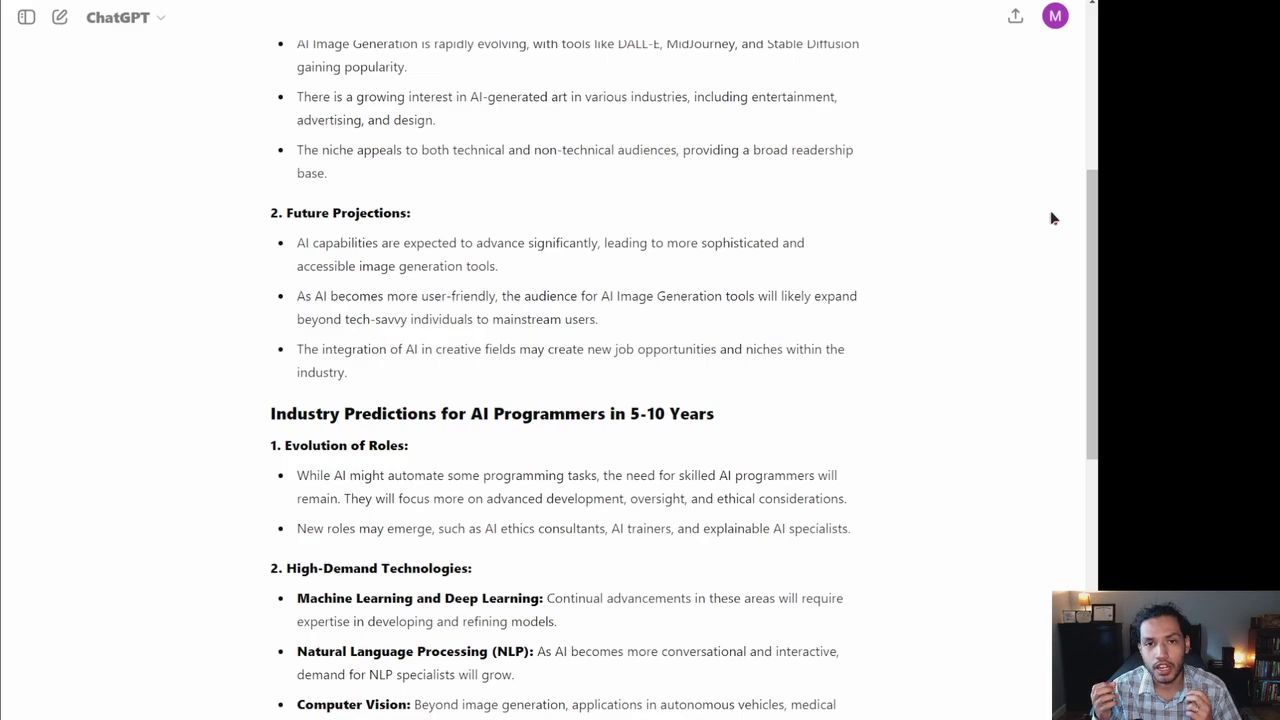
scroll(990, 458, down, 2)
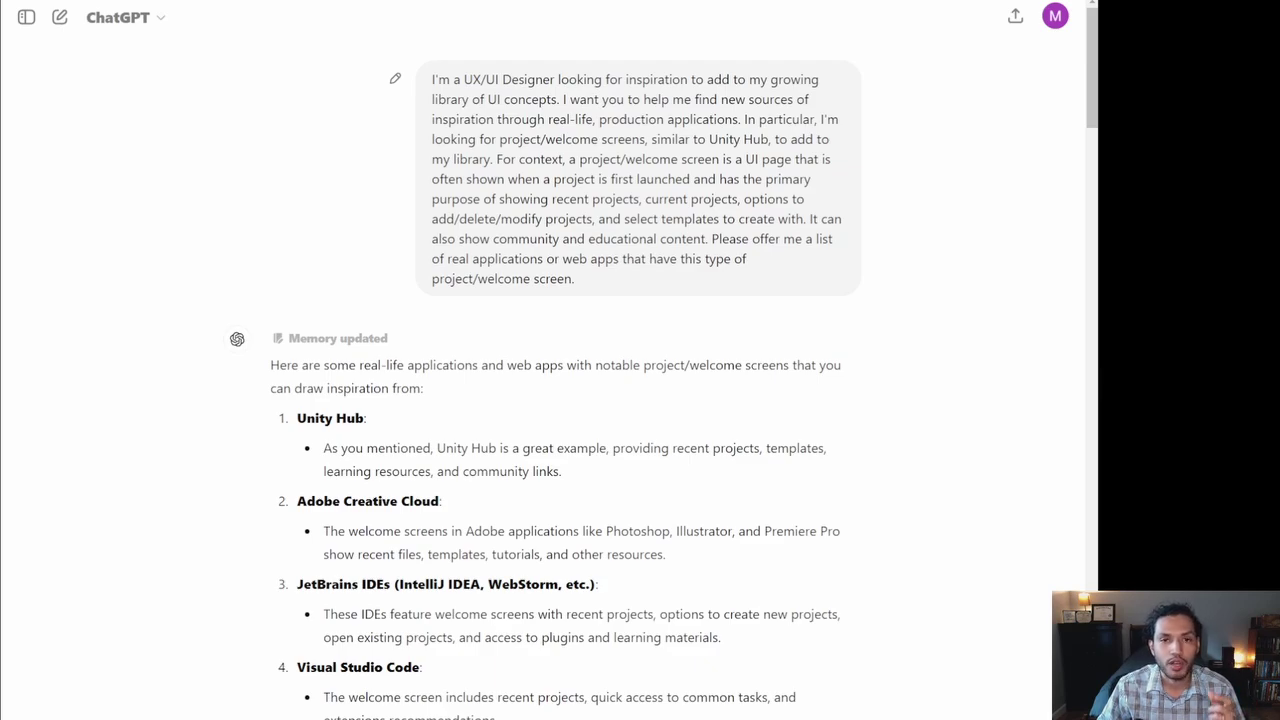
Review the suggested applications with project/welcome screens, from the Unity Hub and Adobe Creative Cloud descriptions through the answers to the follow-up requests
scroll(567, 230, down, 3)
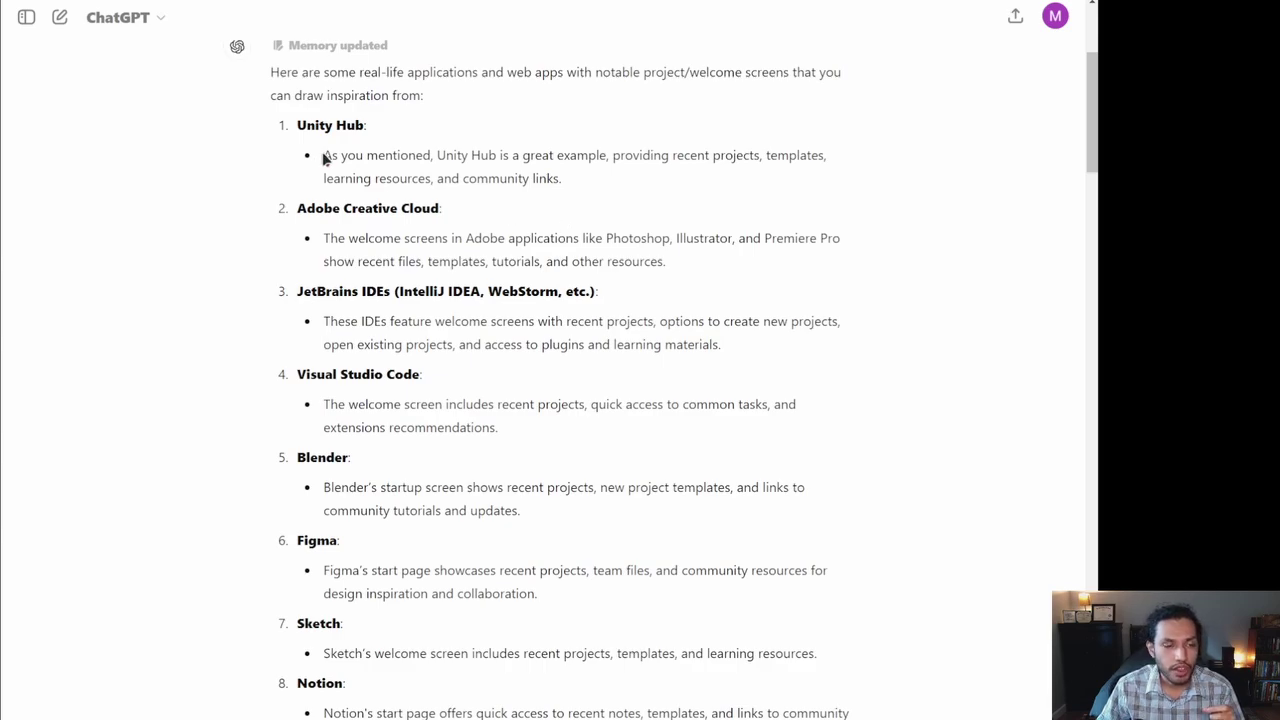
drag(323, 157, 585, 183)
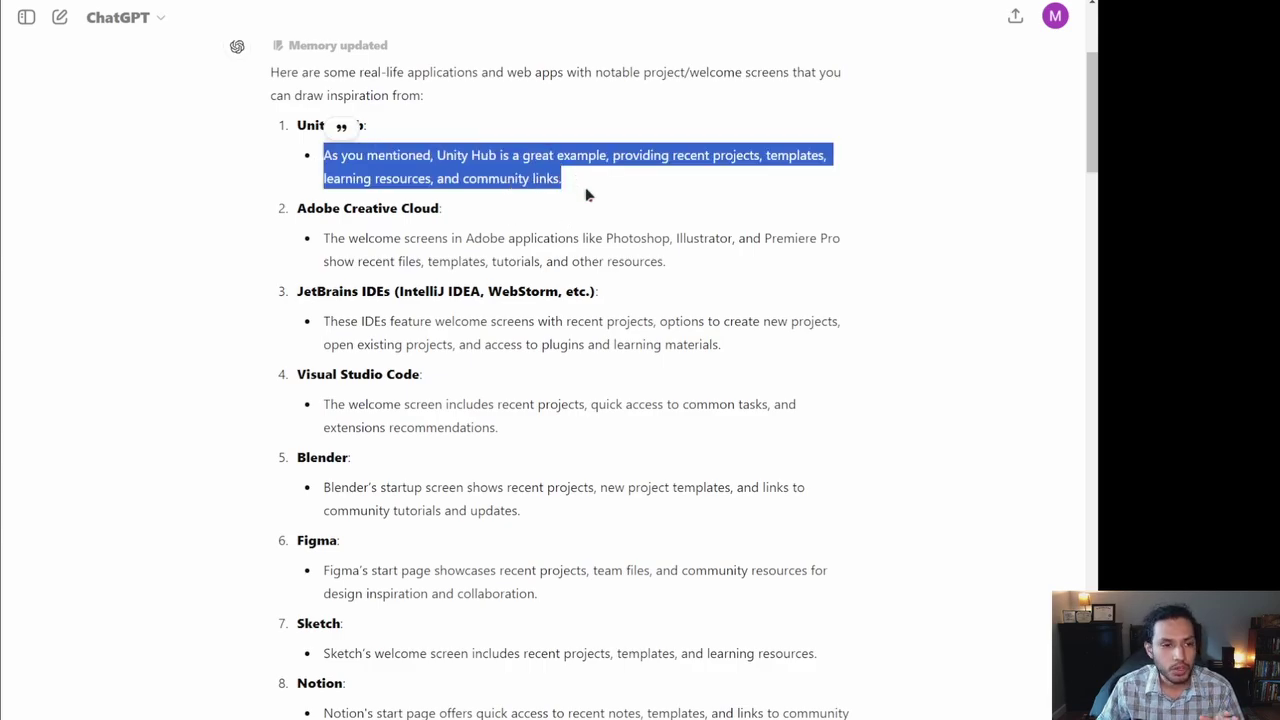
drag(700, 270, 322, 236)
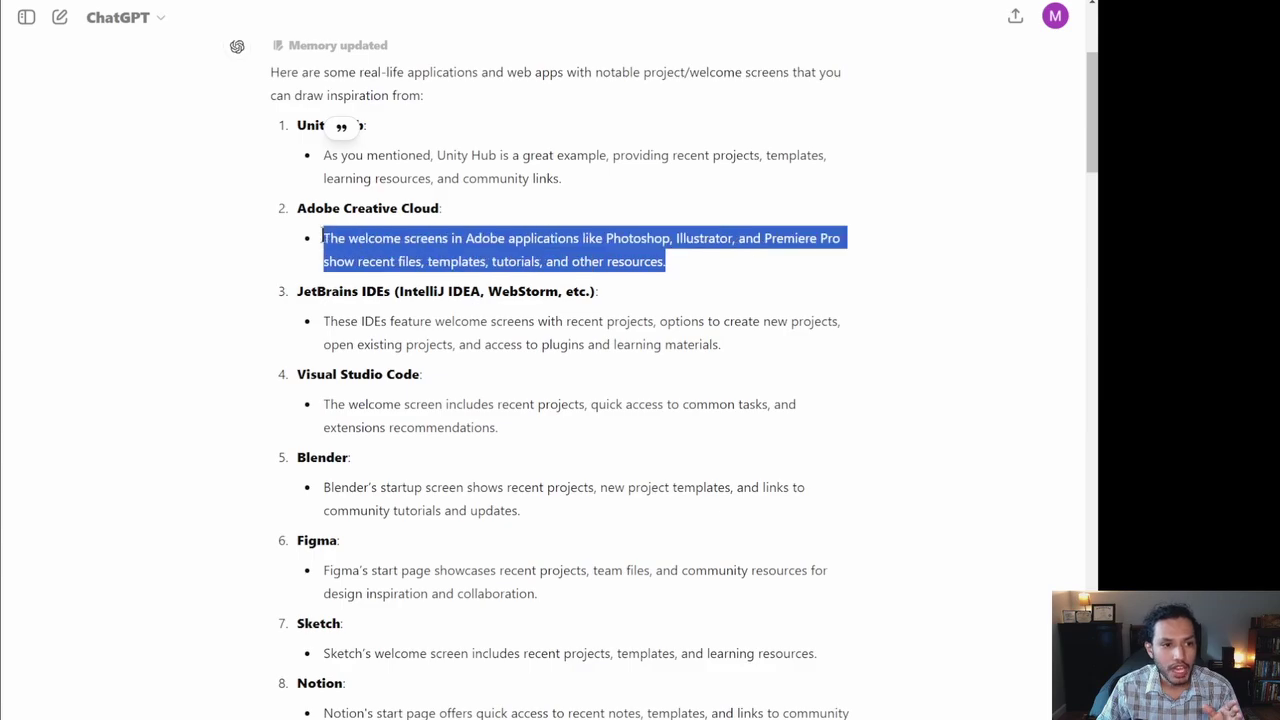
click(745, 265)
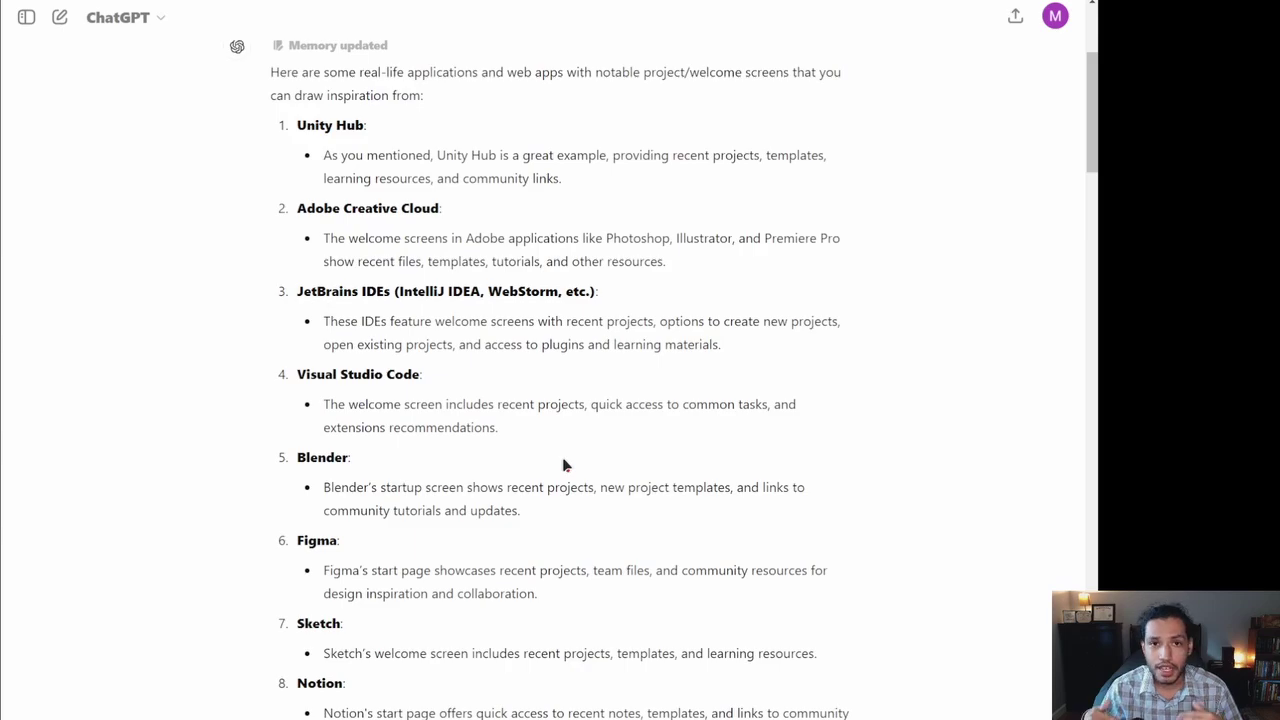
scroll(950, 483, down, 4)
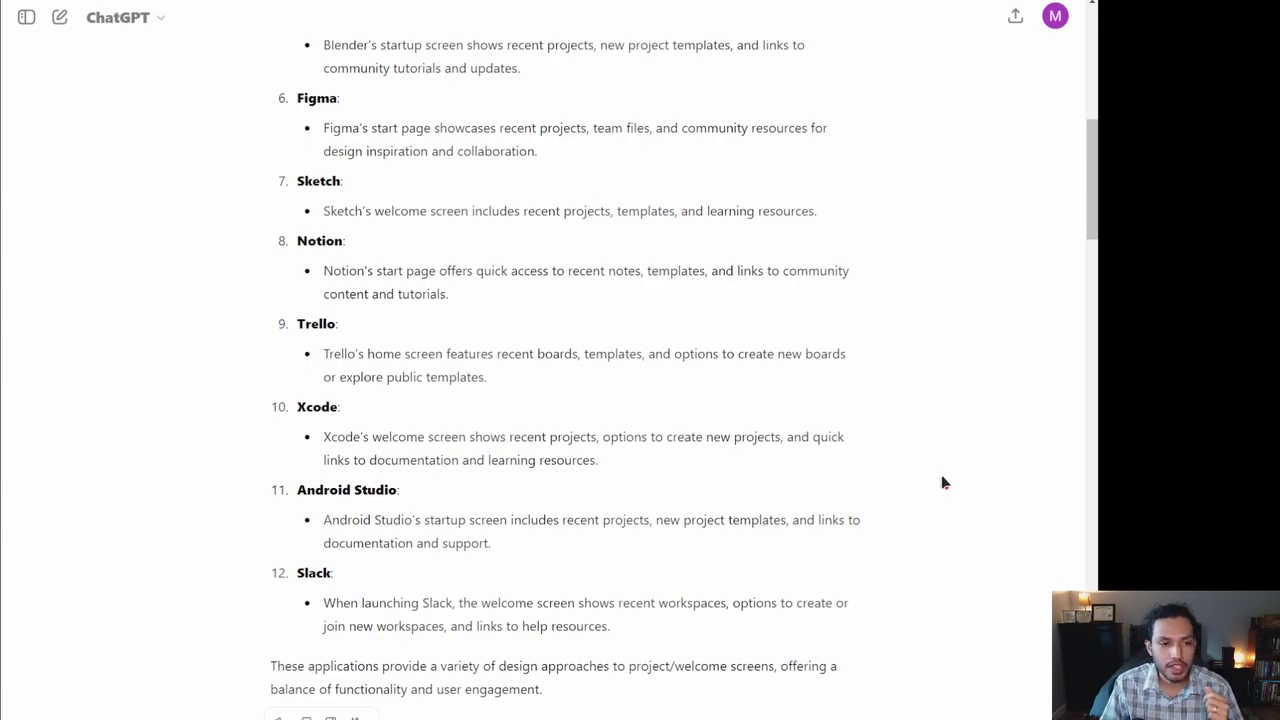
scroll(937, 480, up, 5)
scroll(930, 478, down, 6)
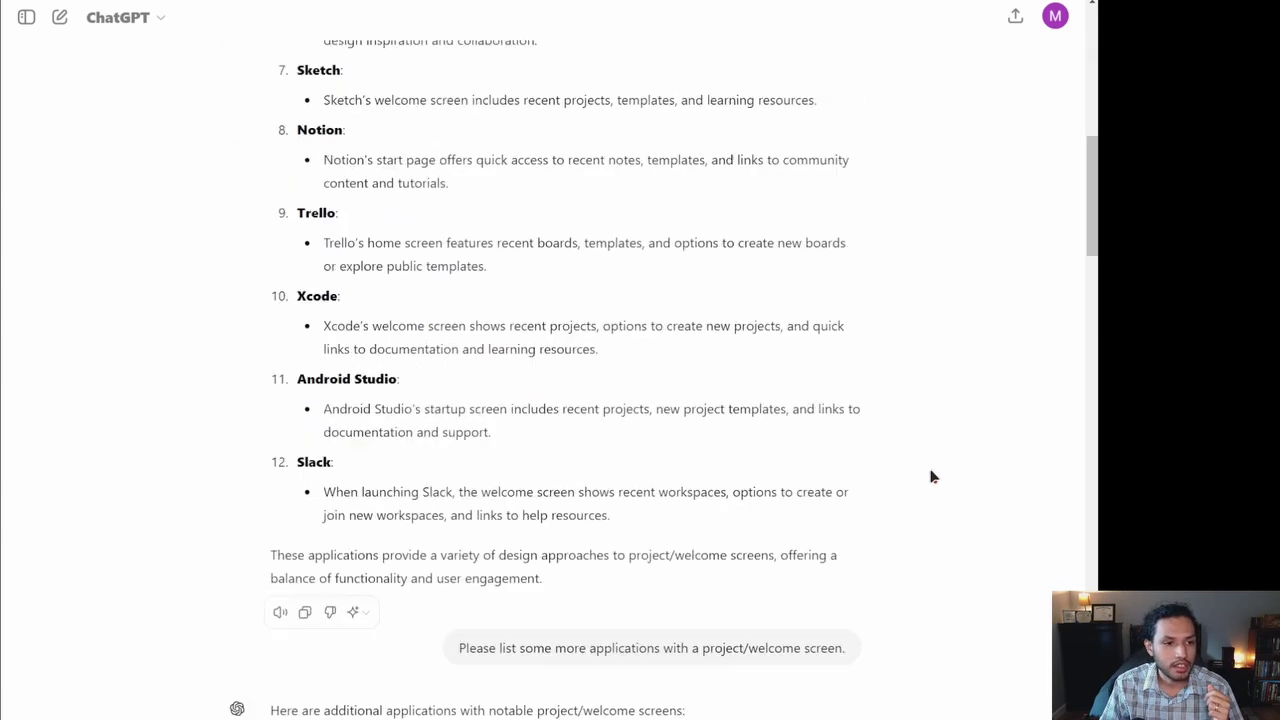
scroll(926, 468, down, 10)
scroll(925, 455, down, 9)
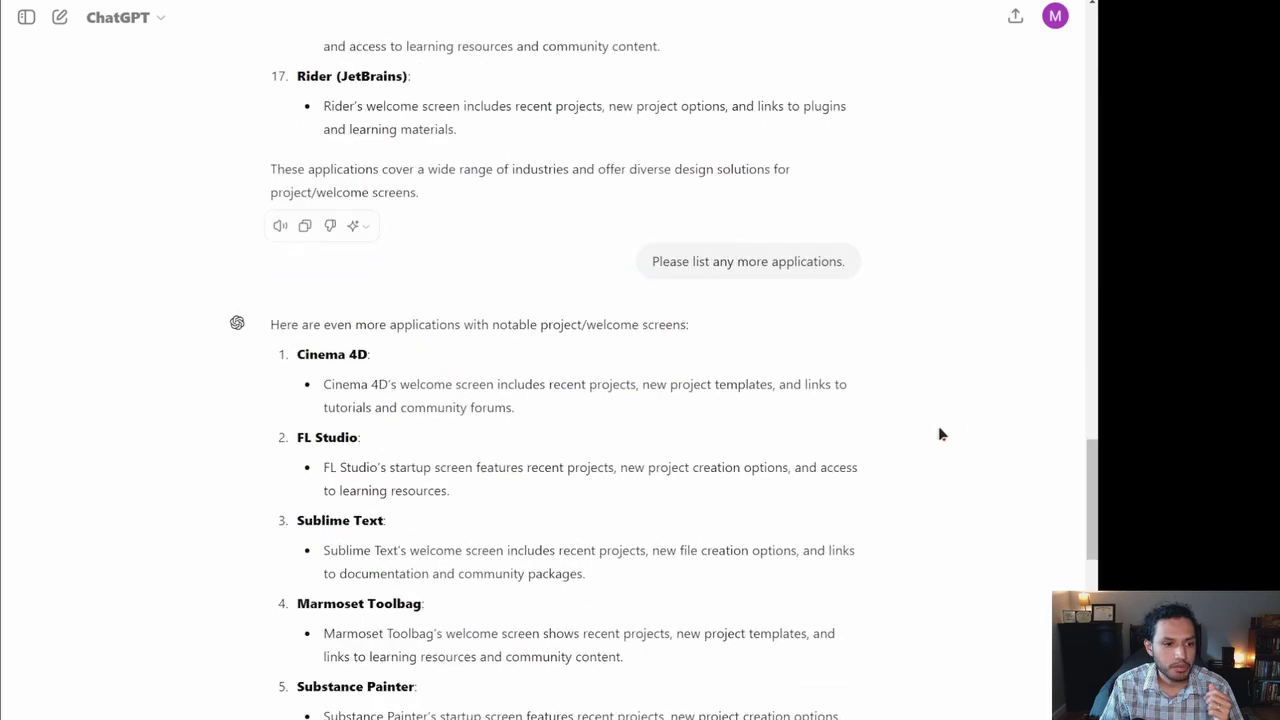